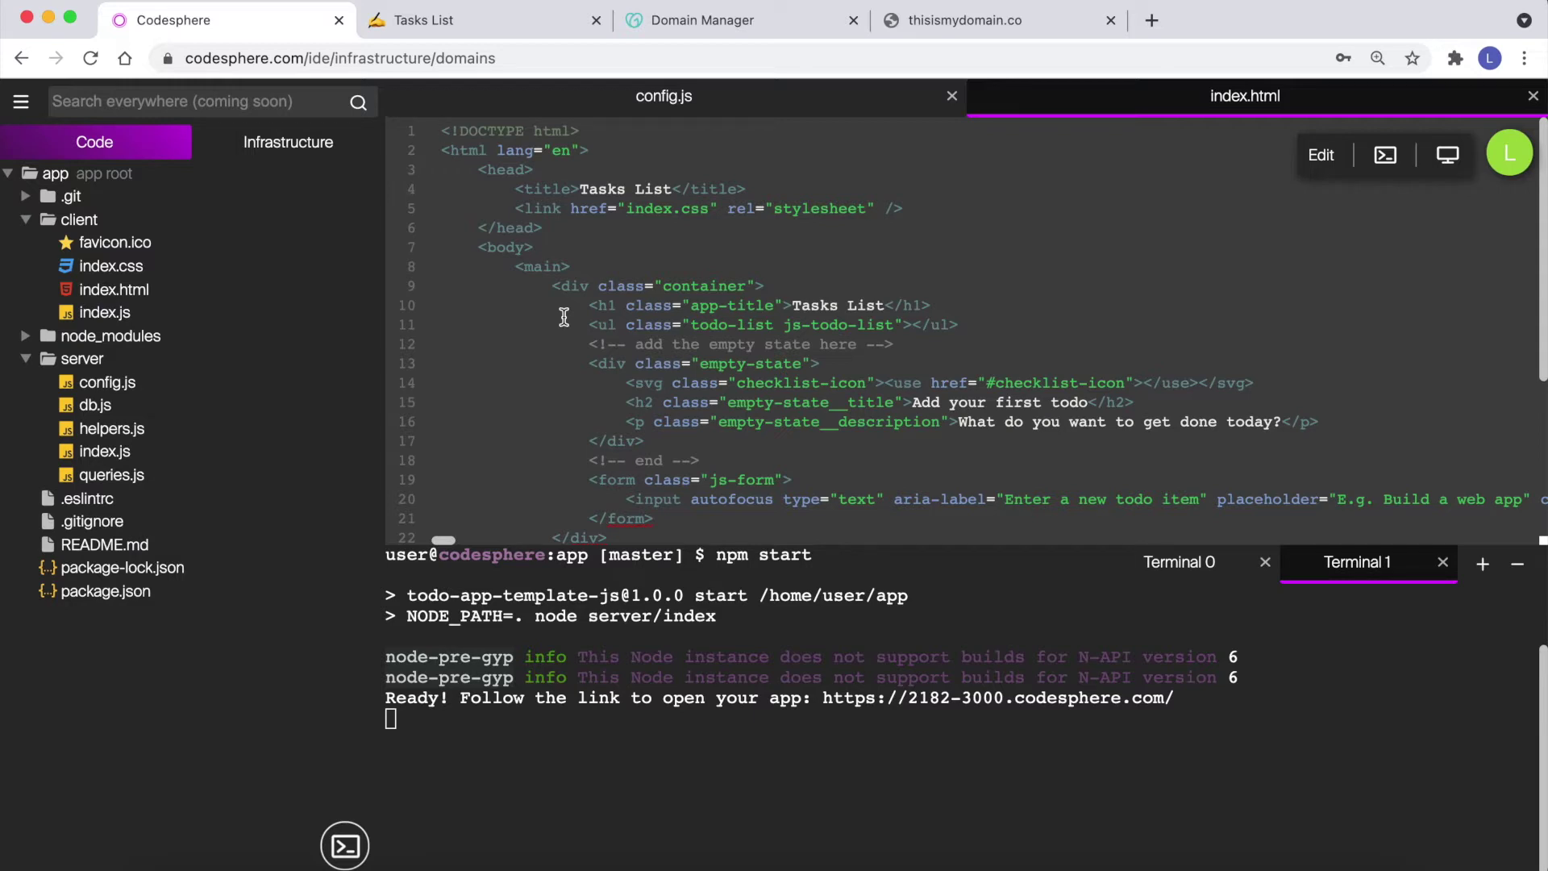
In the deployed Tasks List app, add the task "Build a web app" and toggle its completion on and off.
click(482, 24)
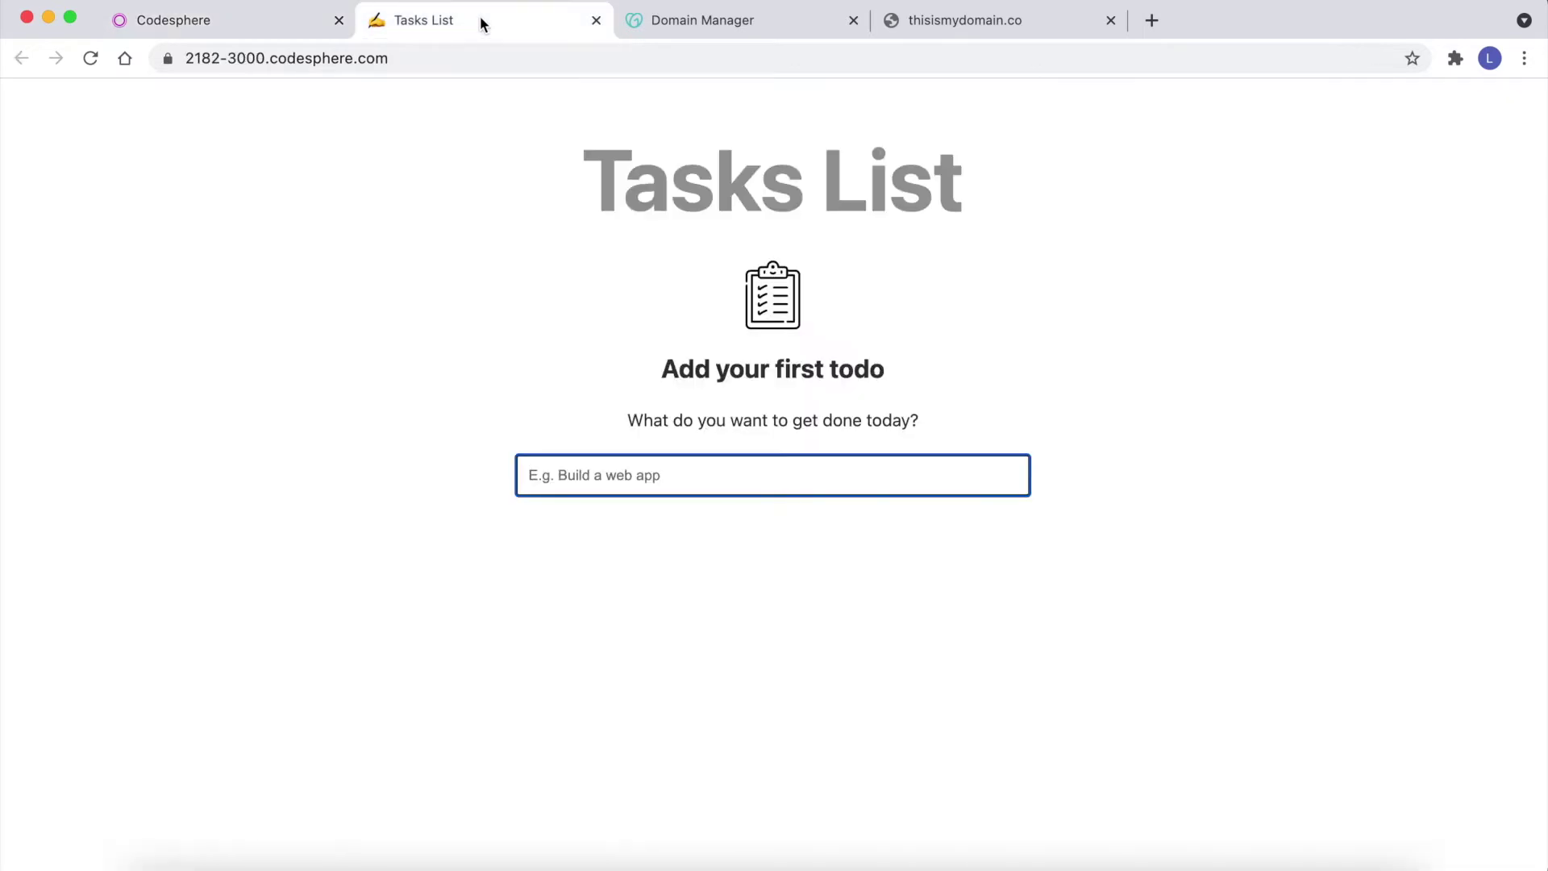
text(B)
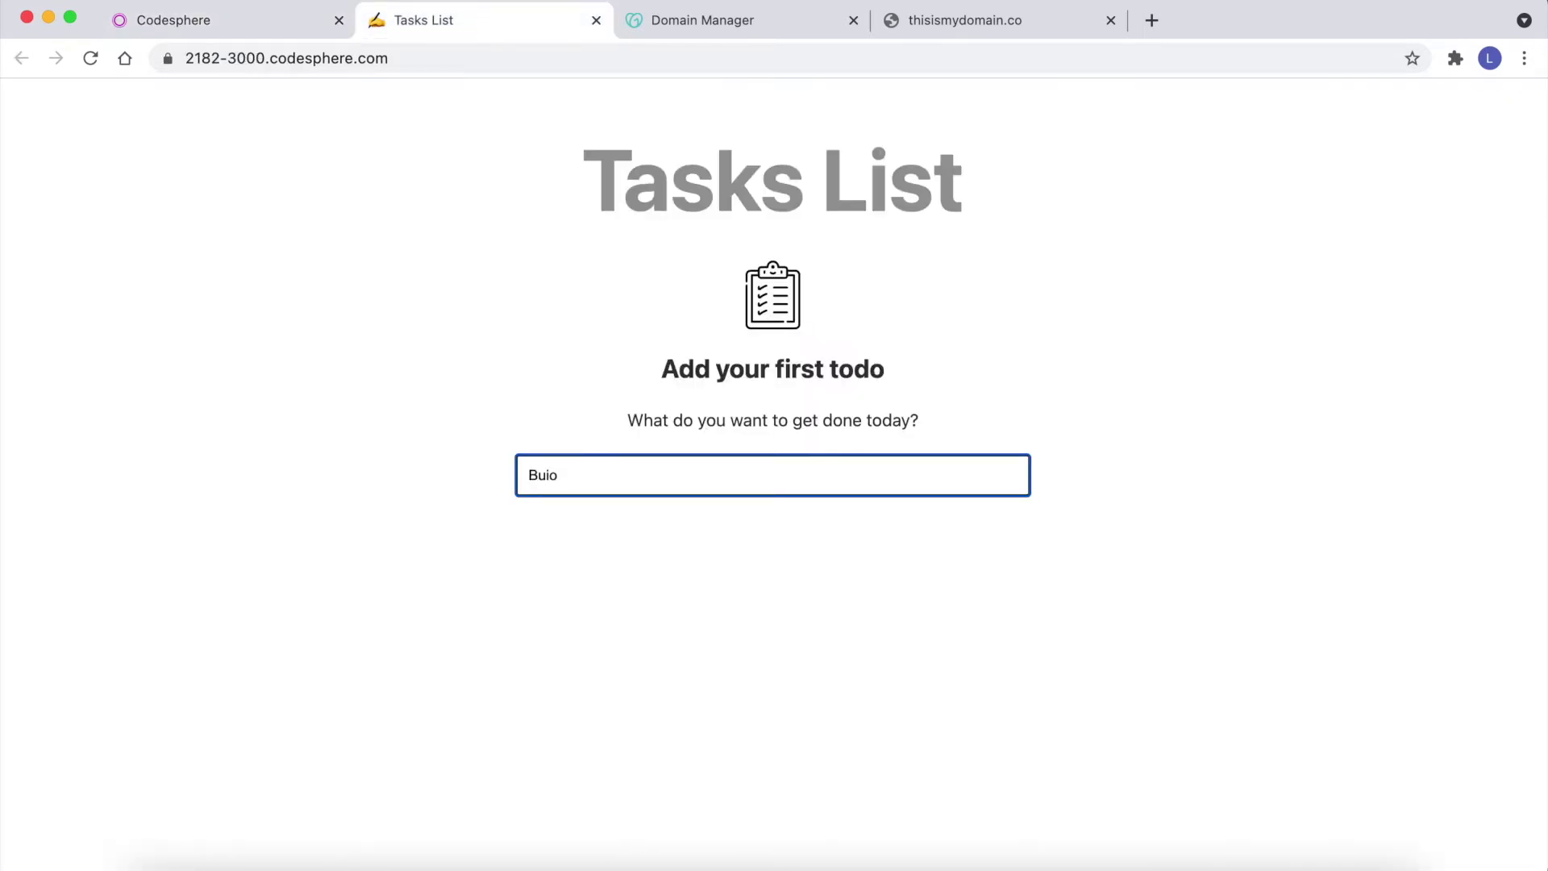
text(uild a web app)
key(Return)
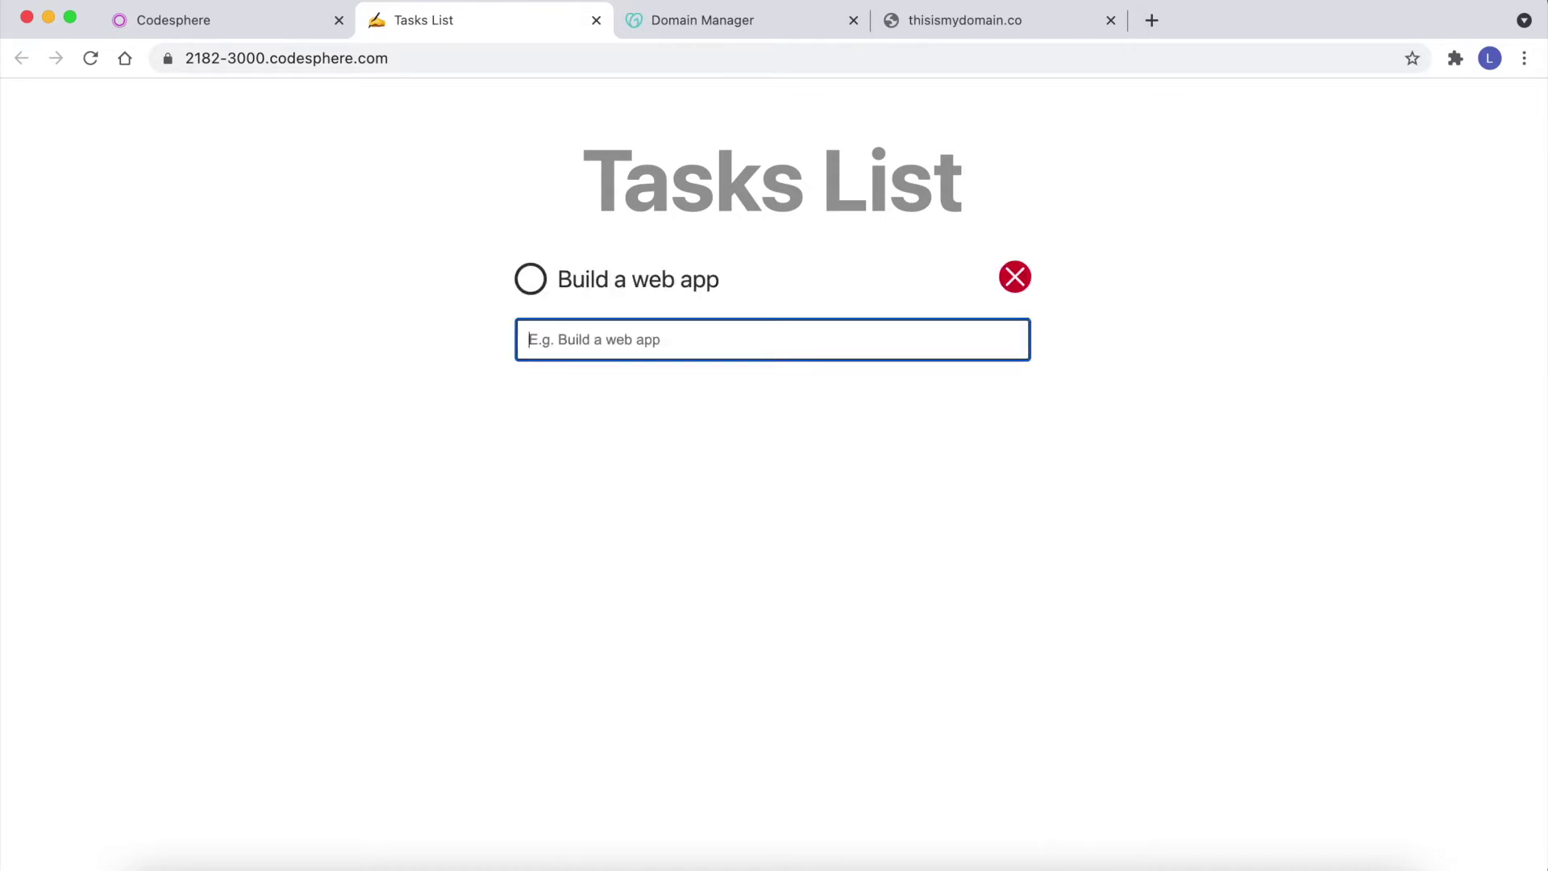
click(531, 278)
click(530, 279)
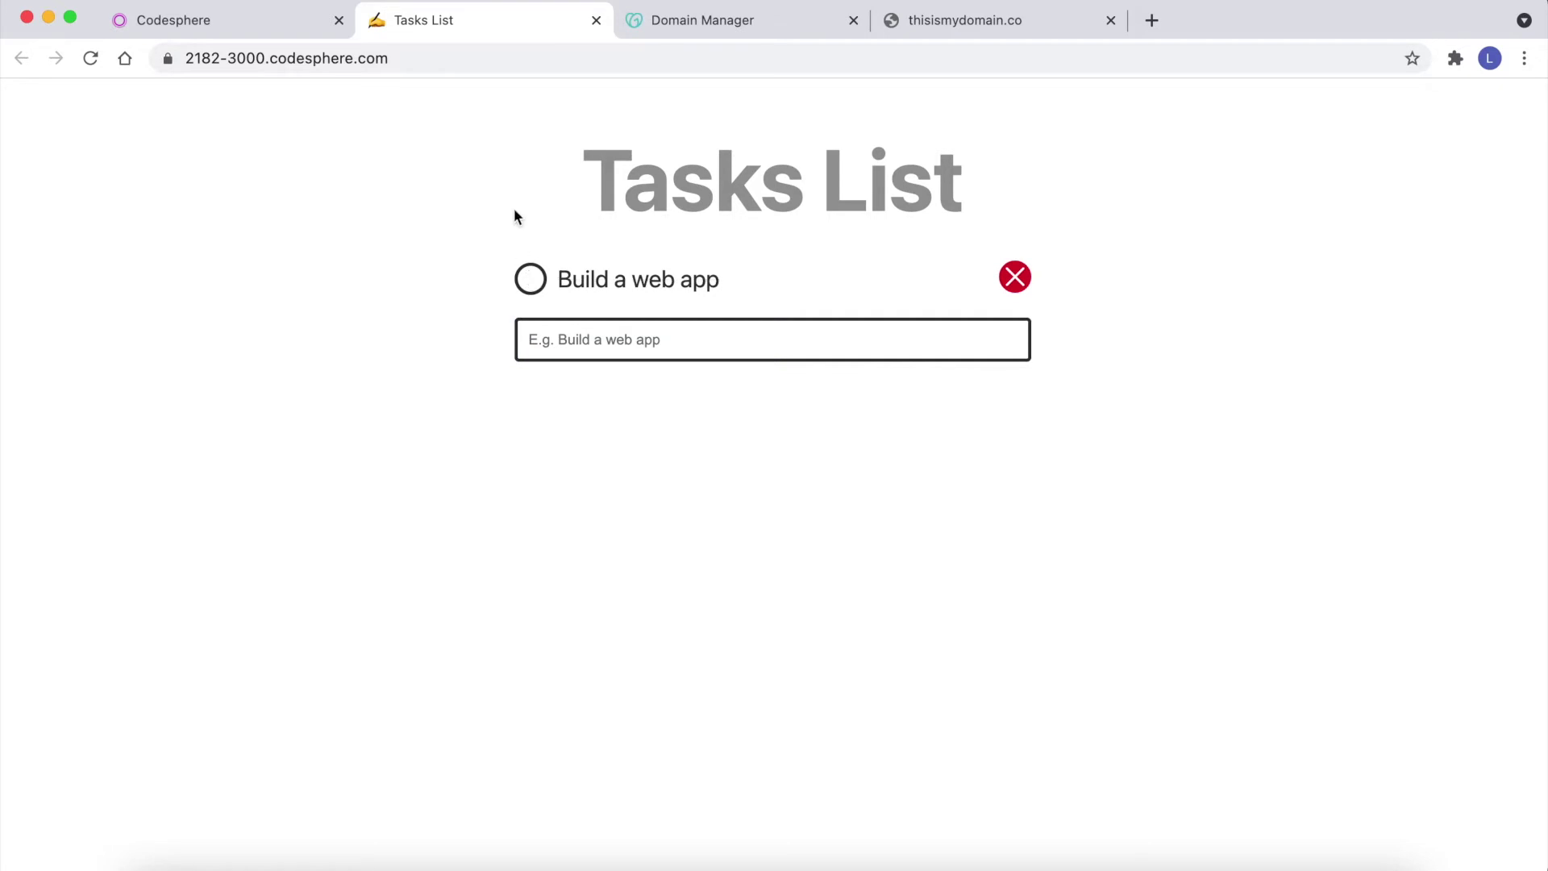
Switch to Codesphere and create the new domain thisismydomain.co in the infrastructure's domain settings.
click(290, 22)
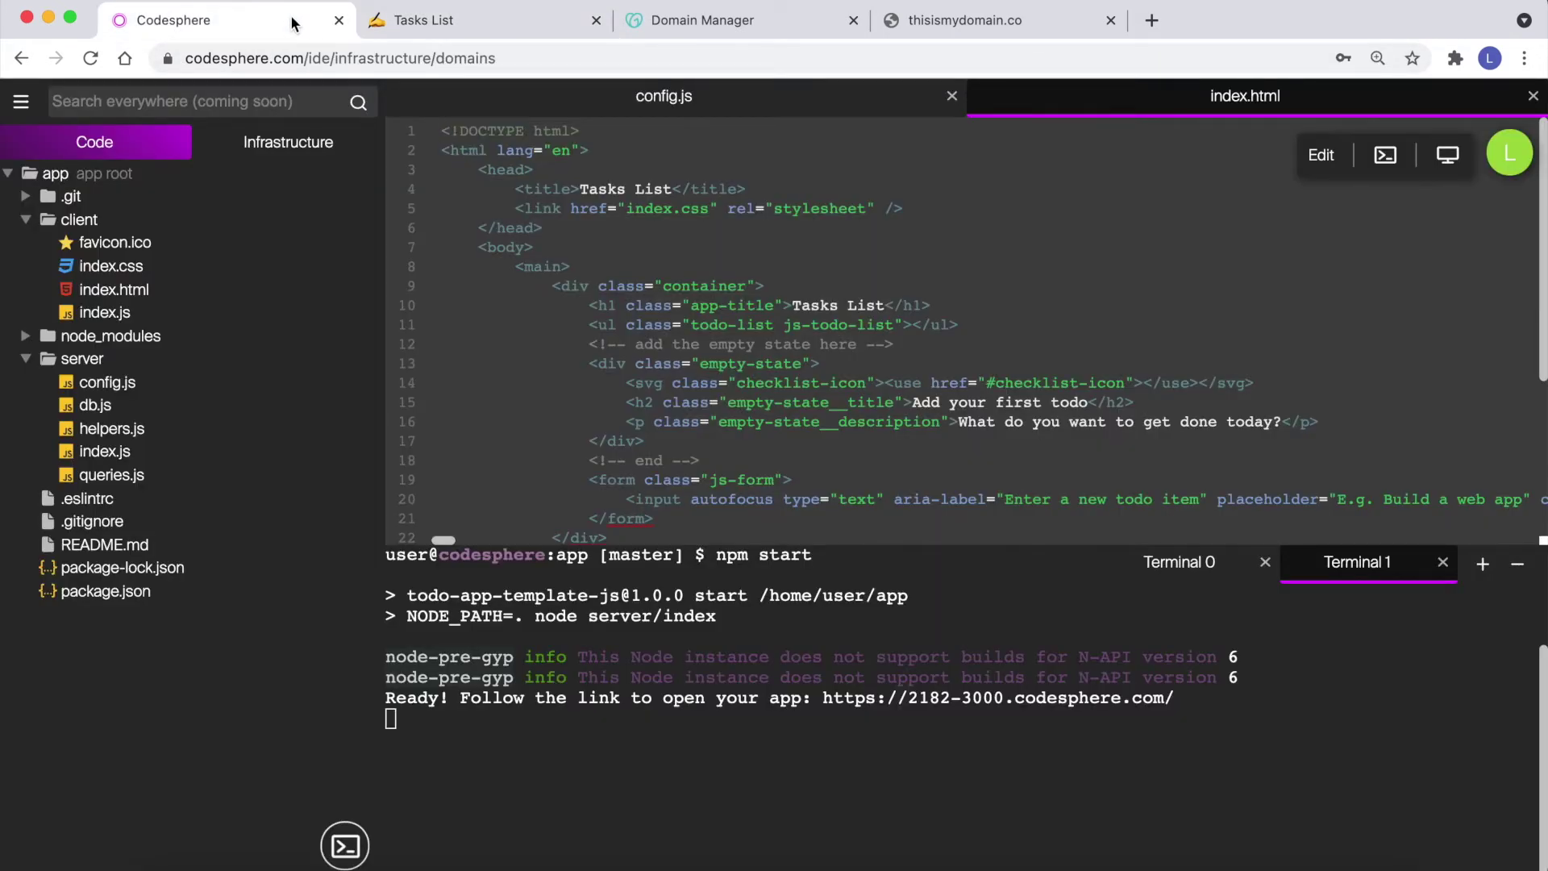
click(275, 153)
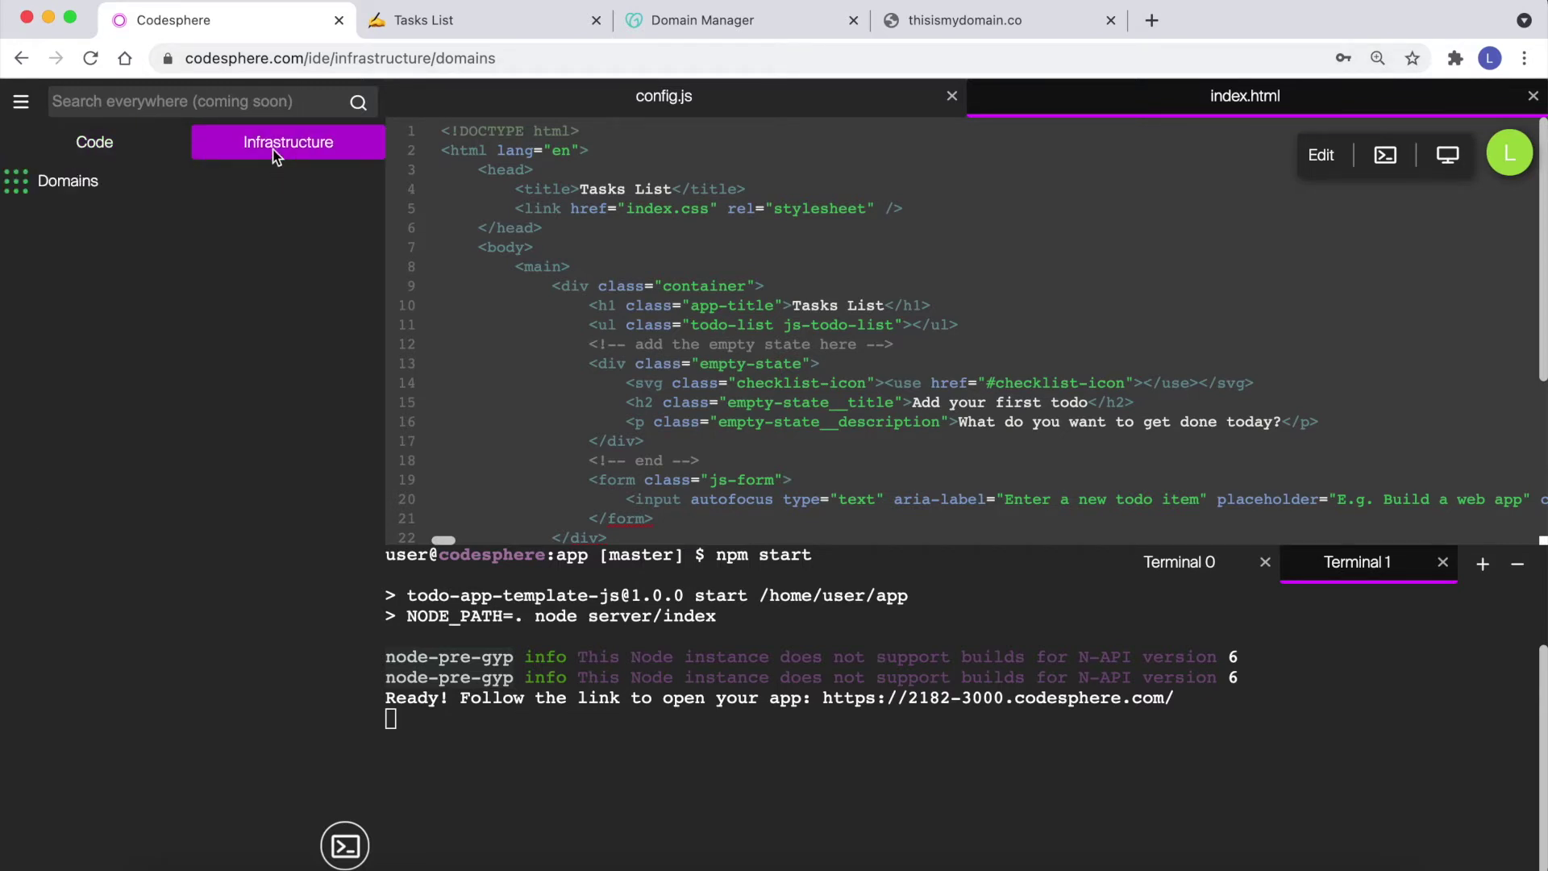
click(249, 190)
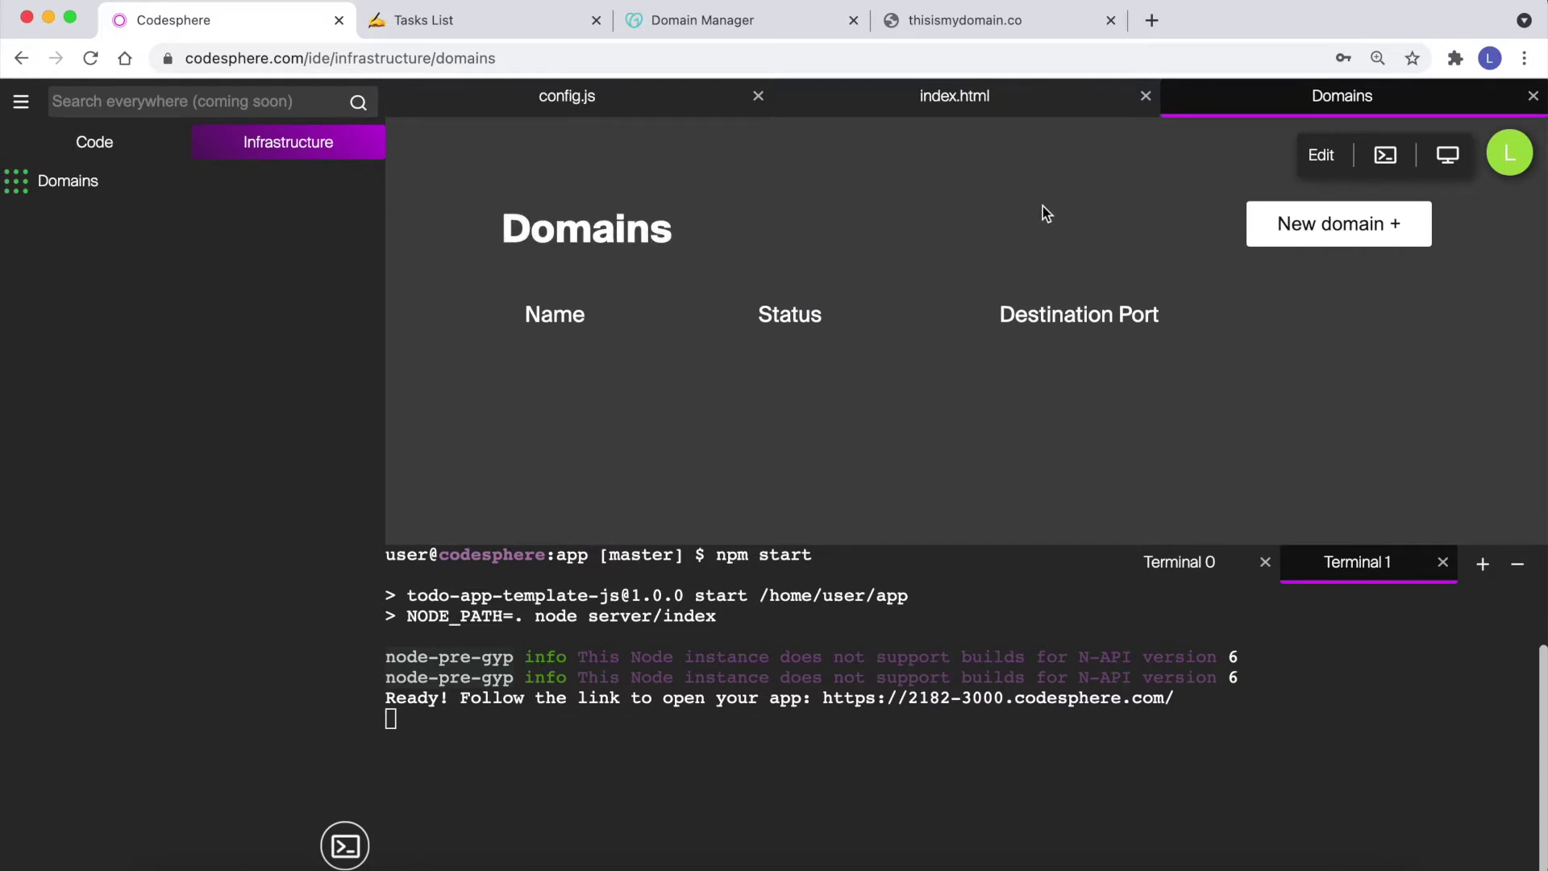
click(1305, 213)
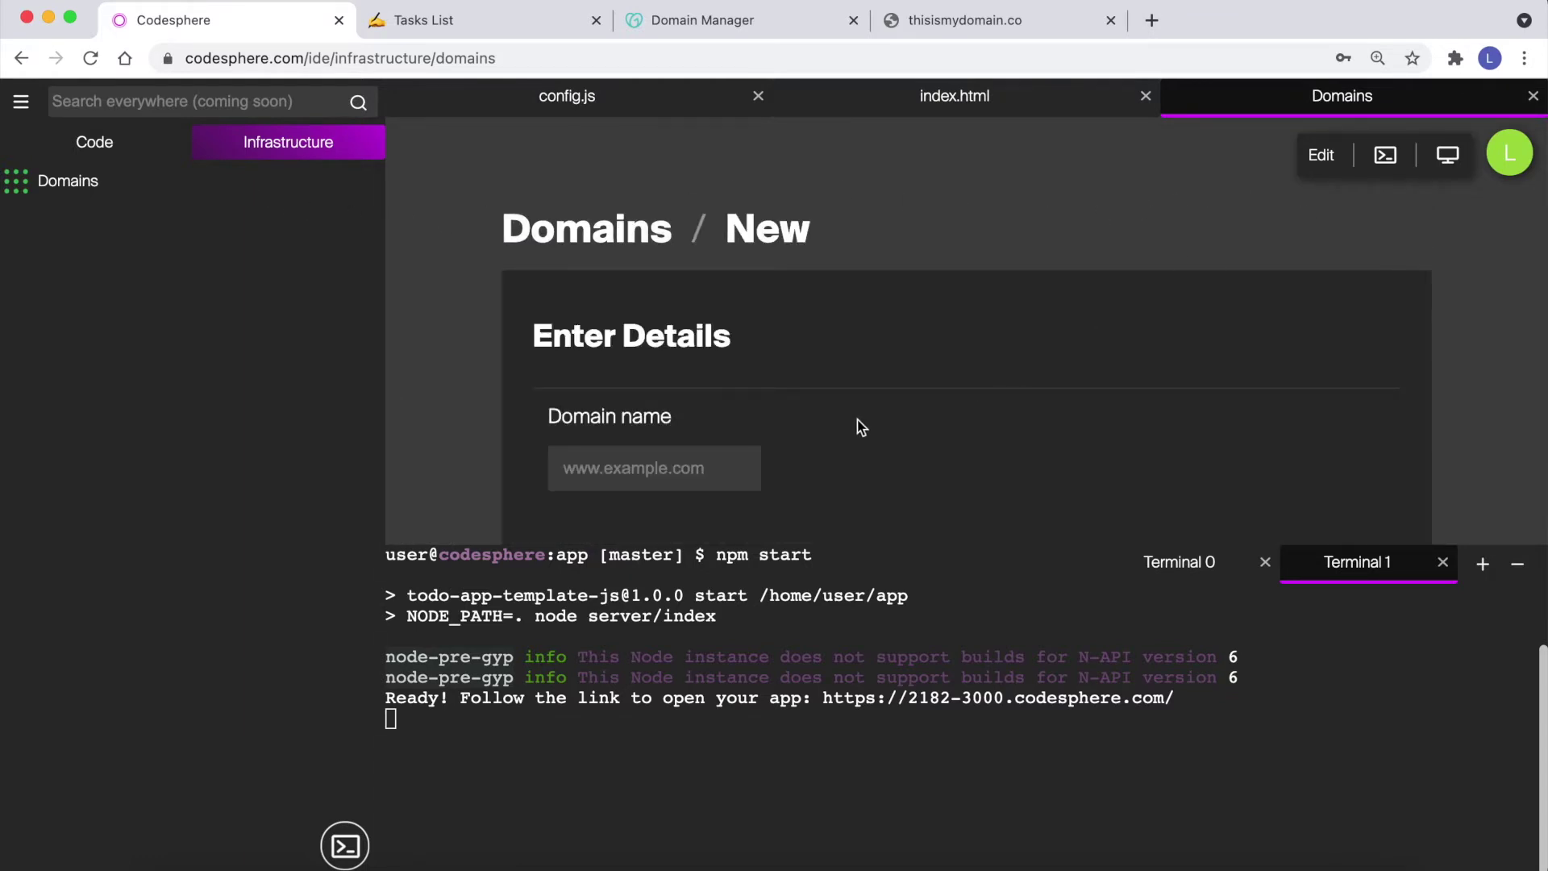
scroll(858, 423, down, 1)
click(682, 451)
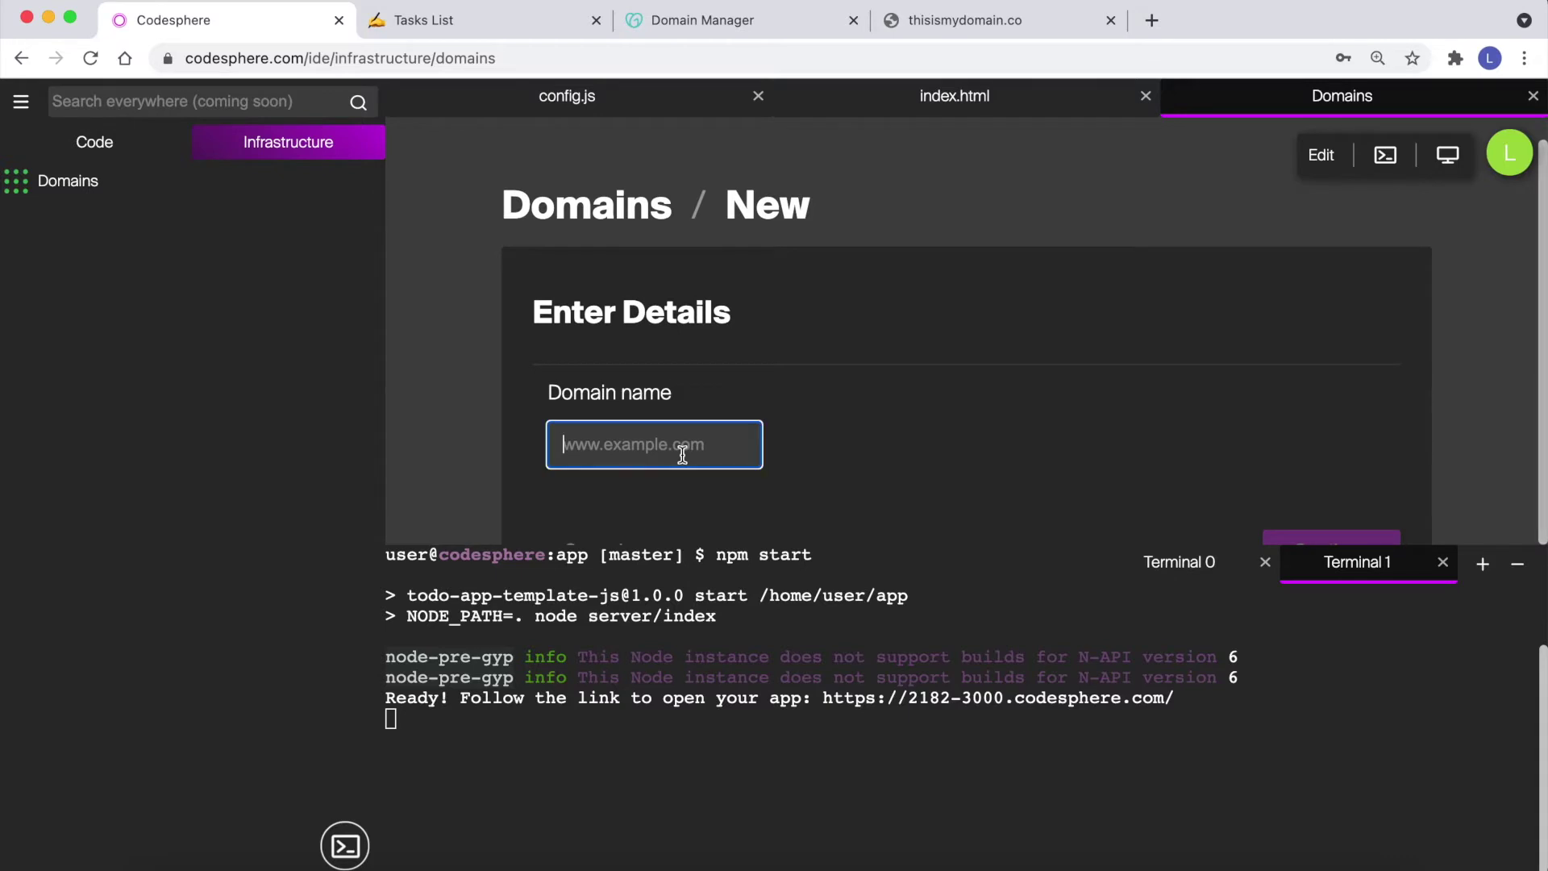
text(this)
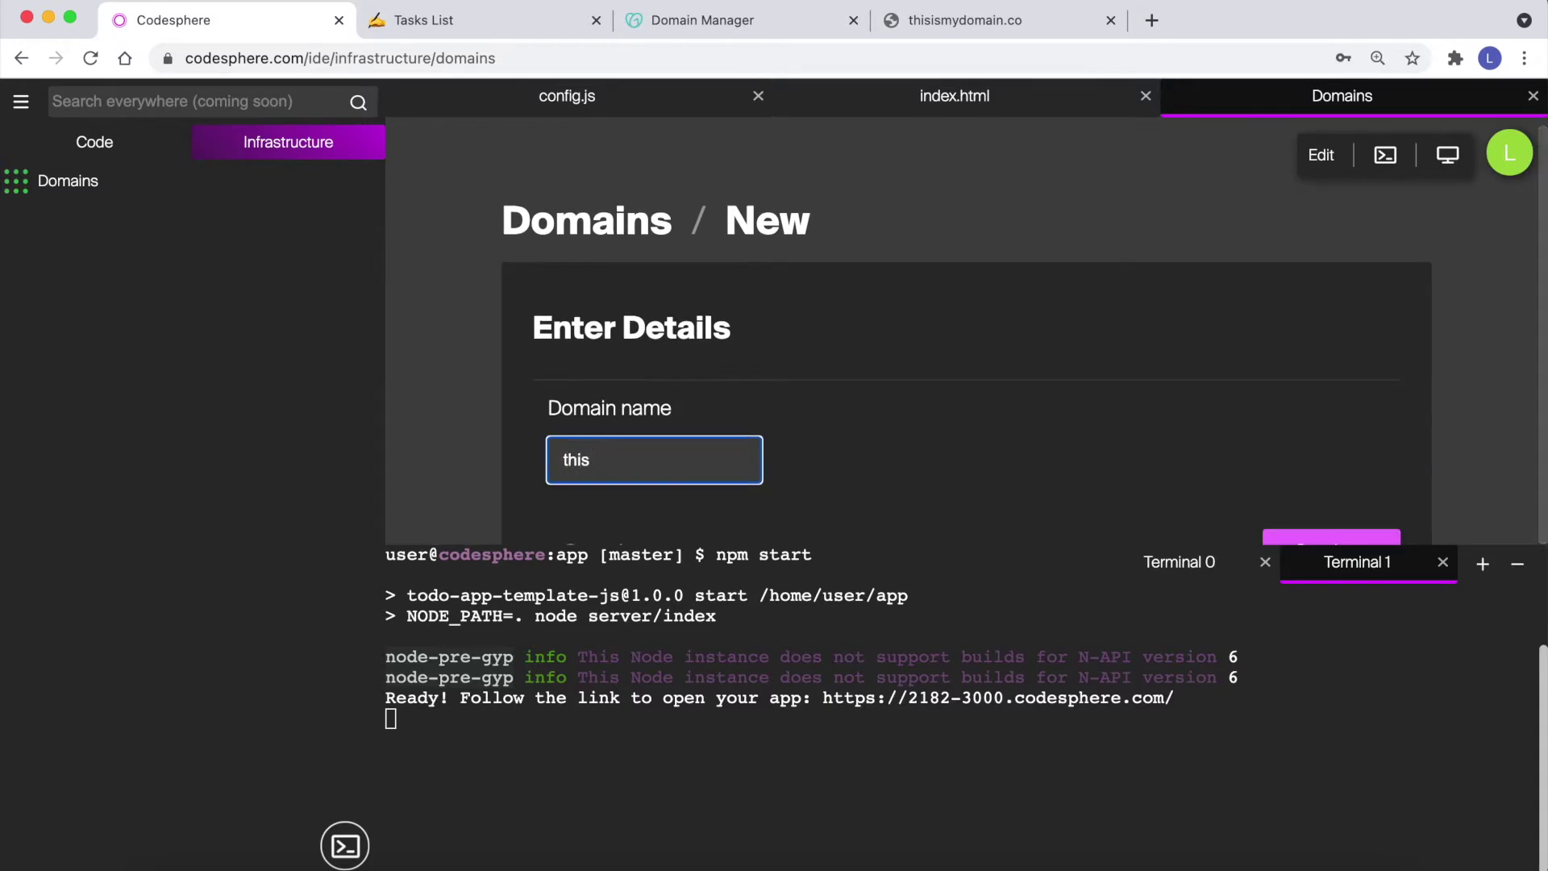
text(ismydomain.co)
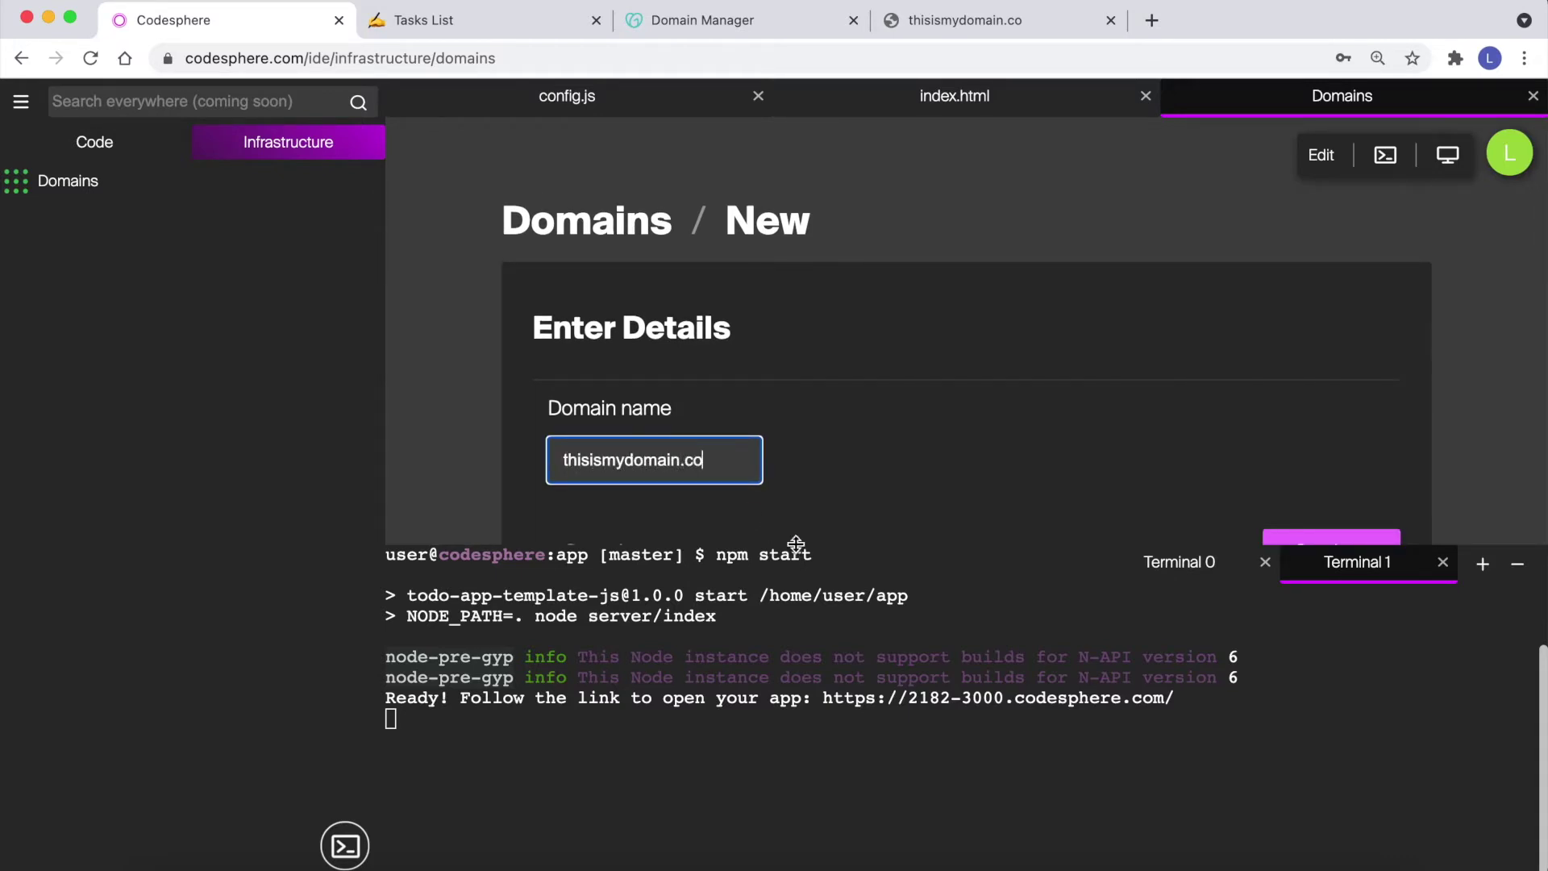
drag(805, 537, 808, 633)
click(1313, 565)
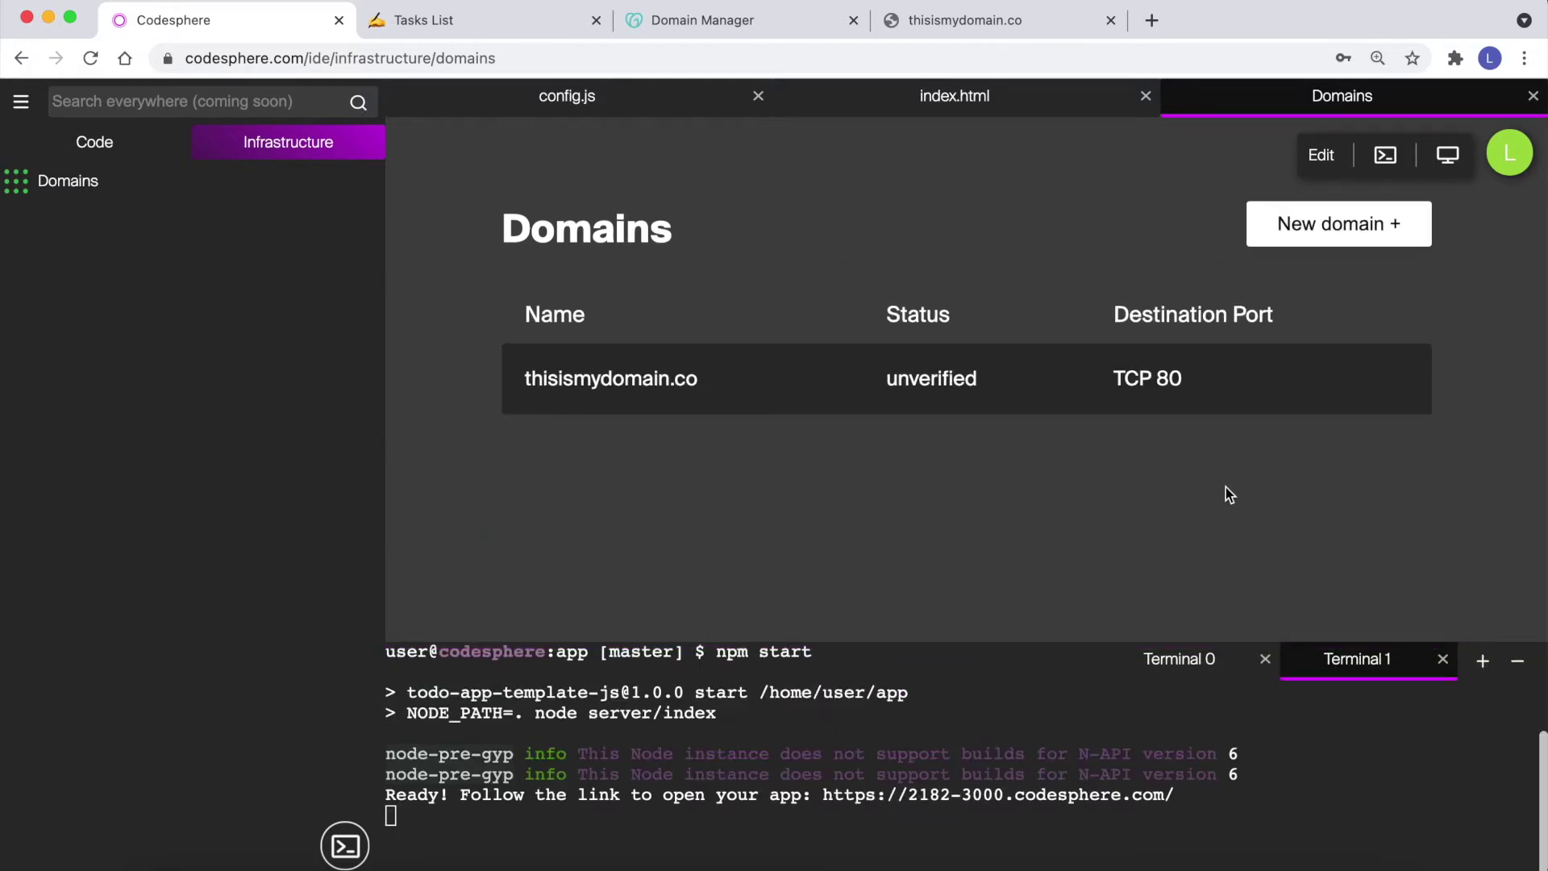
Open the details of thisismydomain.co, and in GoDaddy go to the DNS records of the same domain.
click(646, 382)
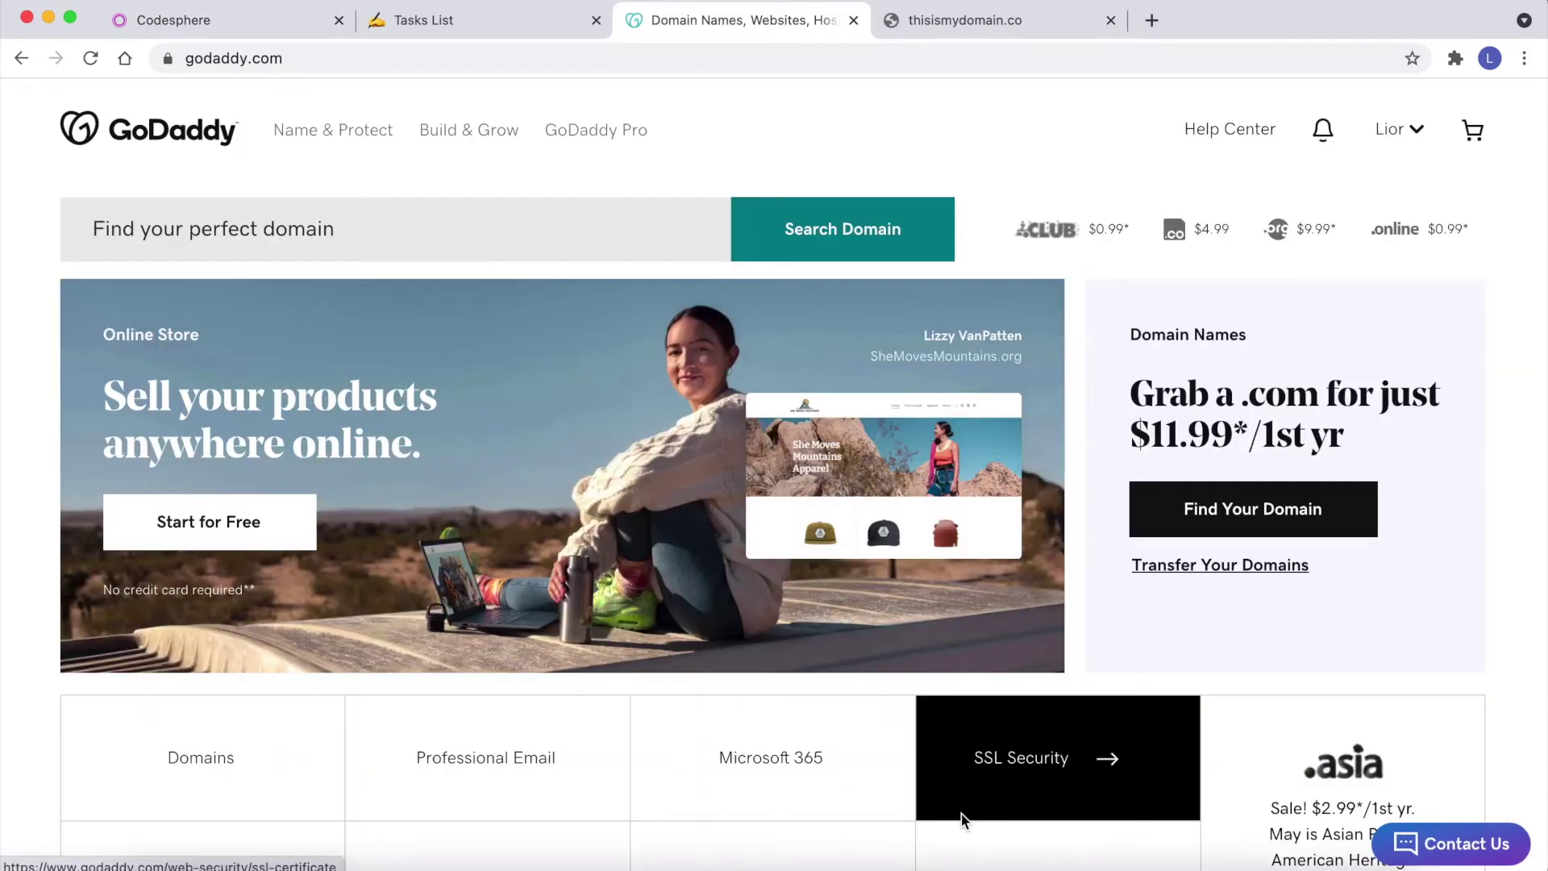
click(1397, 139)
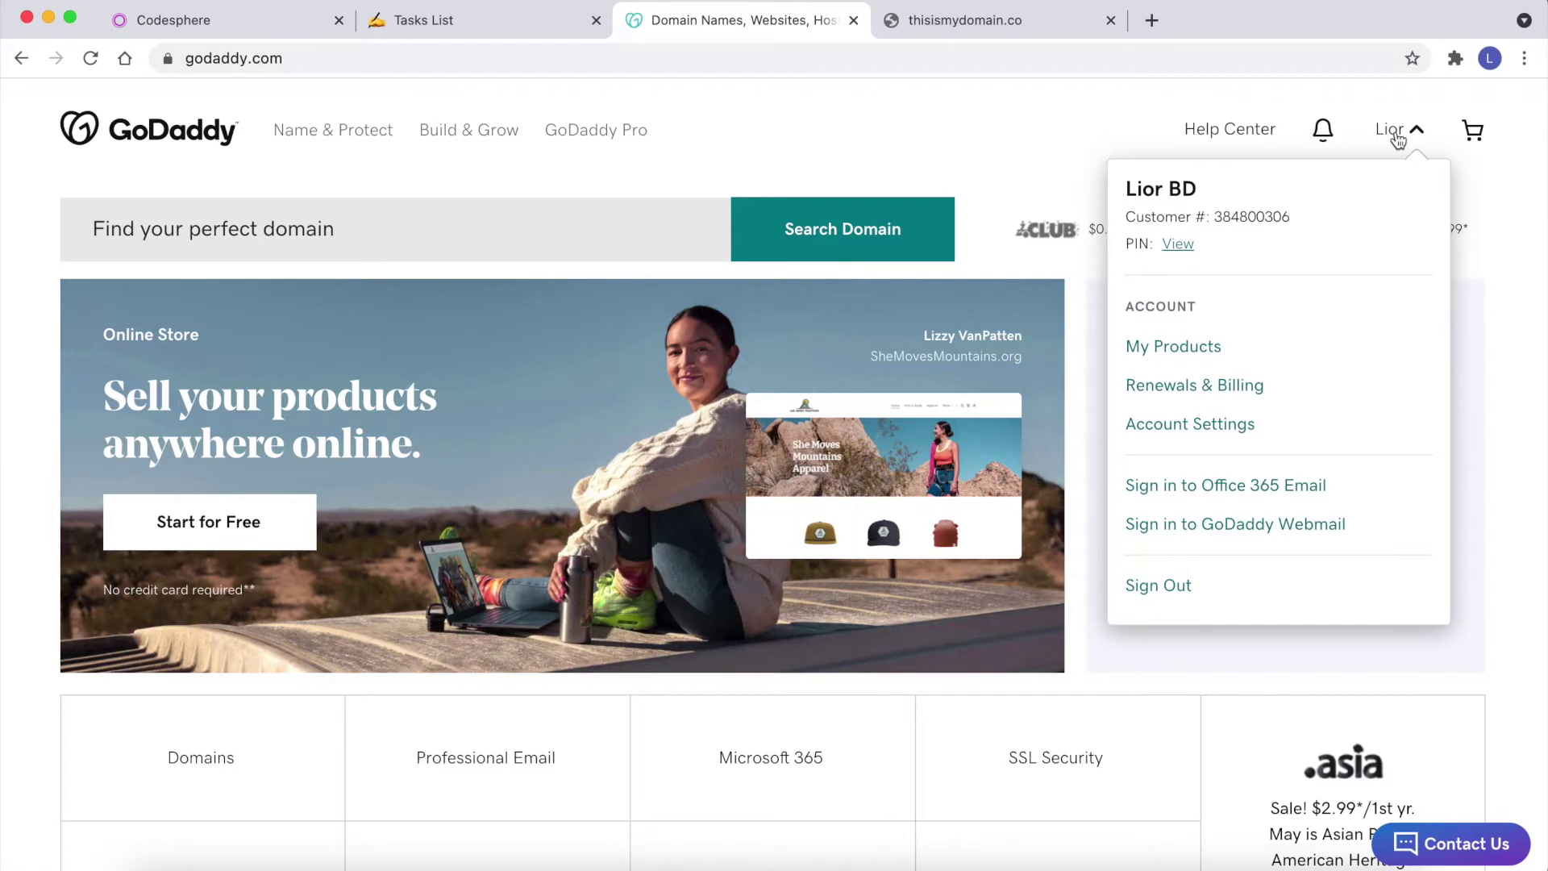
click(1180, 355)
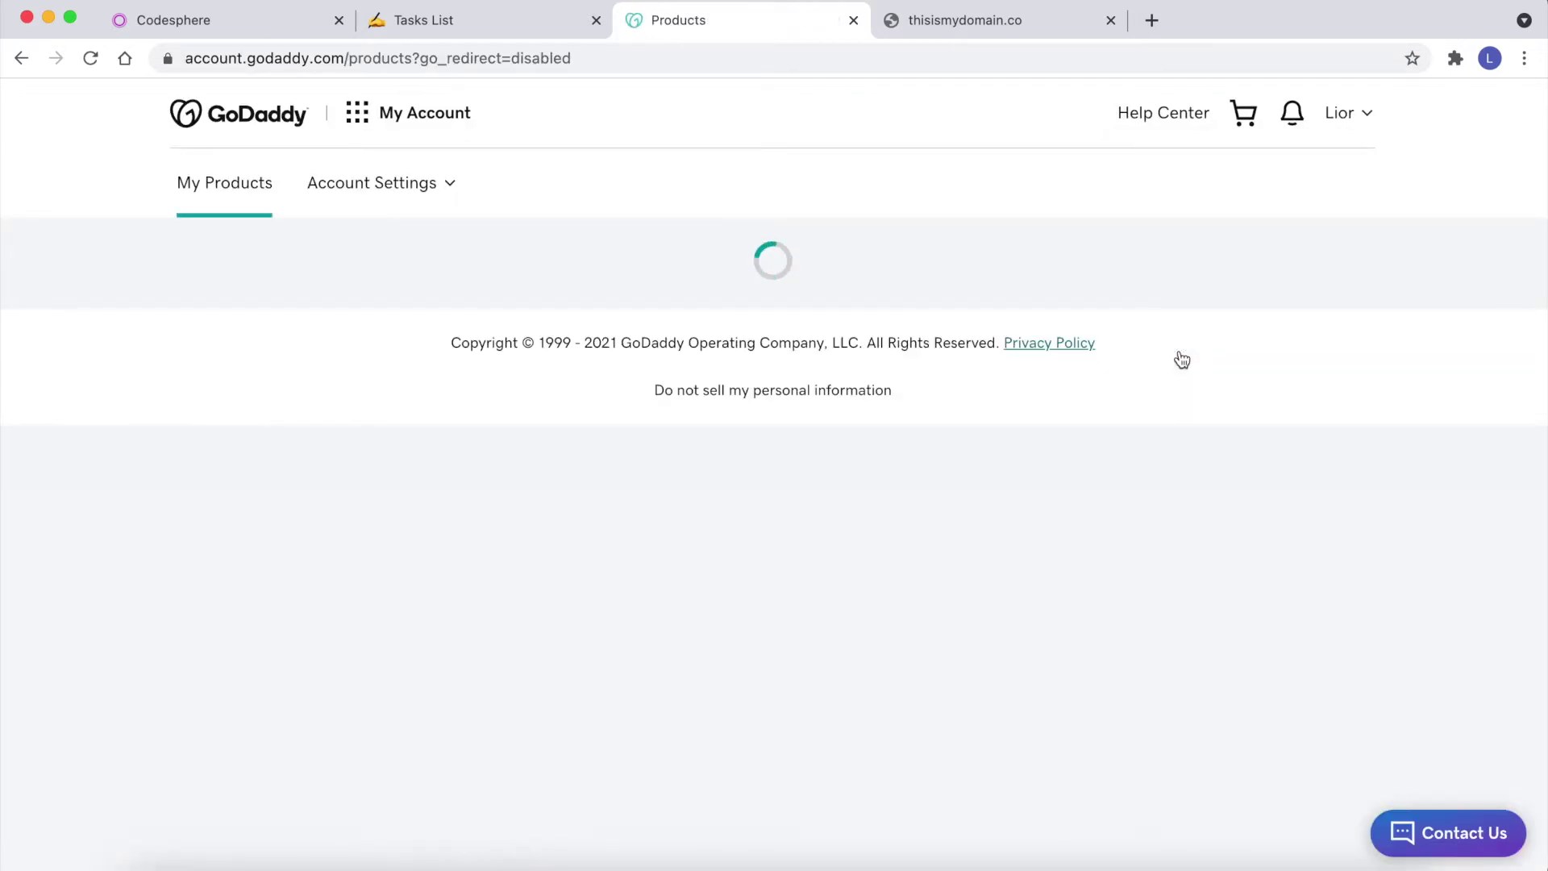
scroll(1182, 360, down, 10)
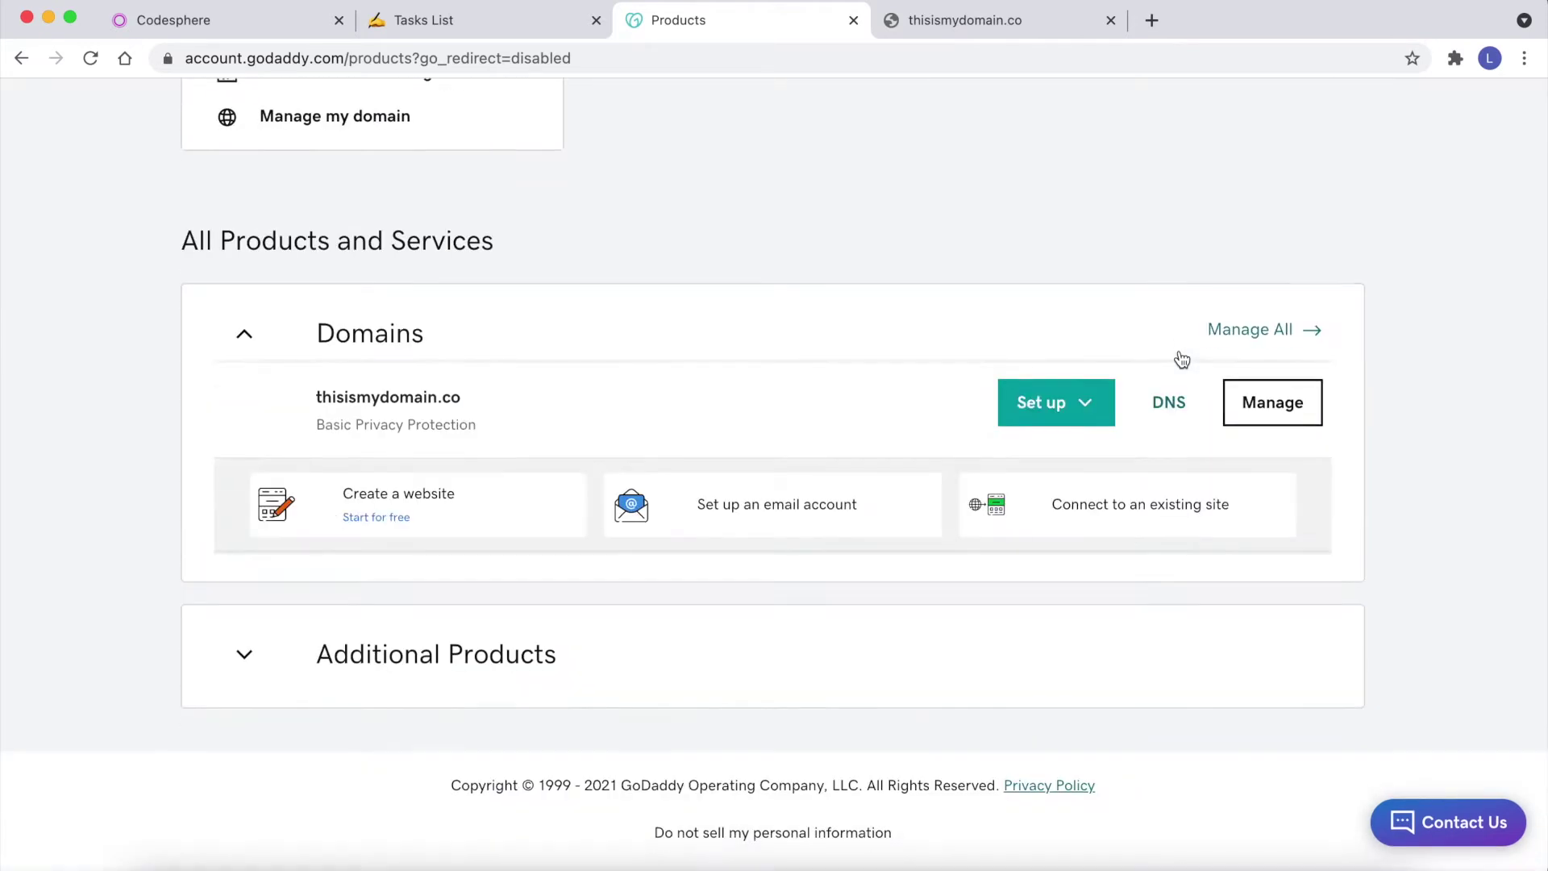
click(1170, 414)
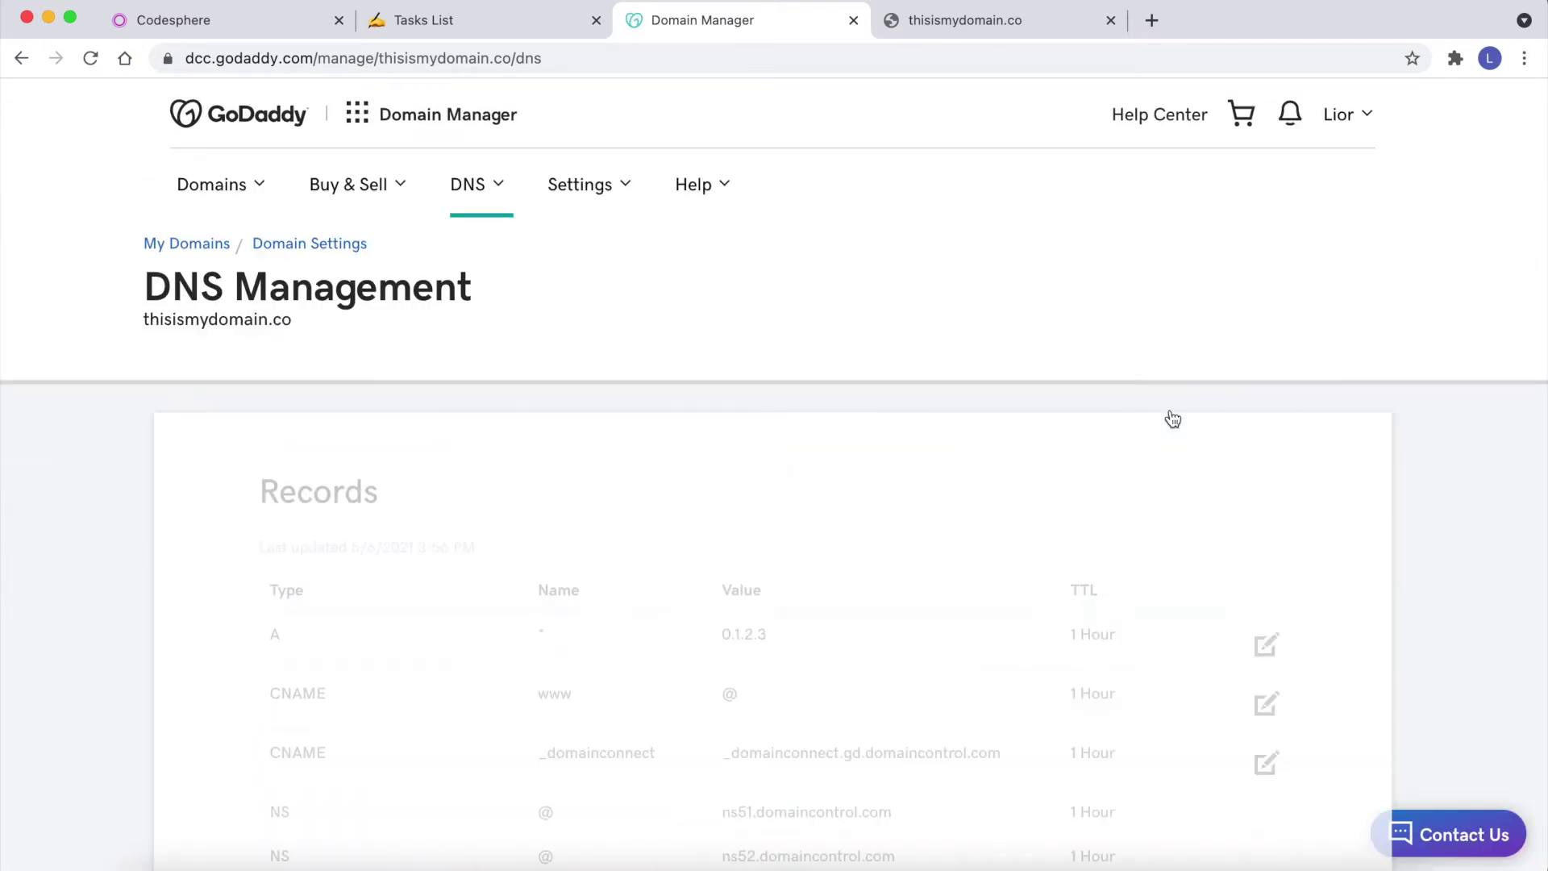
scroll(1172, 419, down, 5)
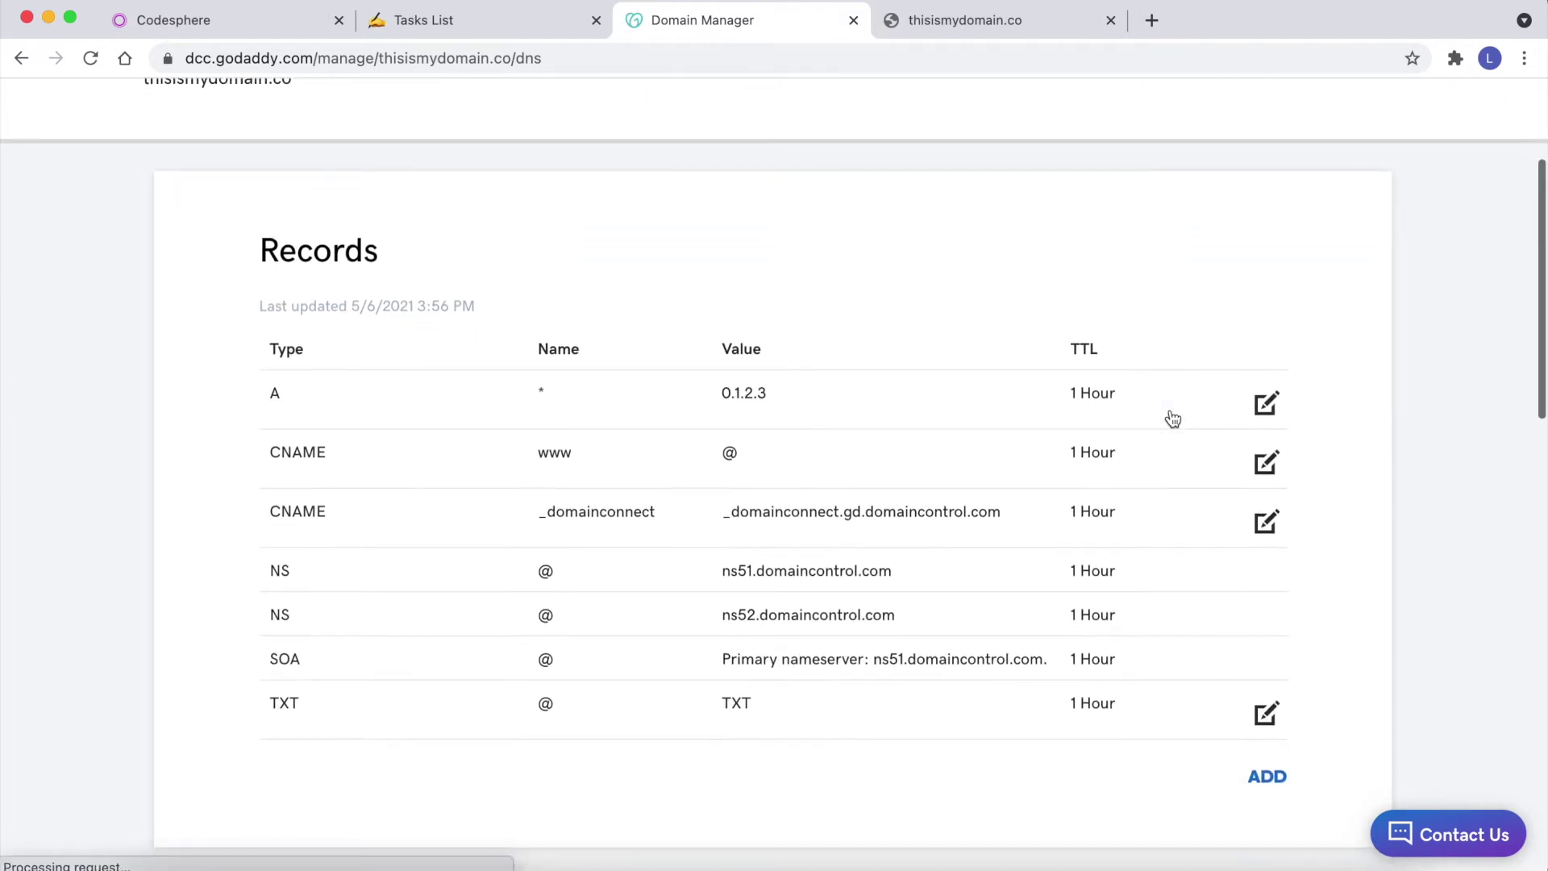
Open the A record with host * for editing and copy the A record's IP address from the domain's DNS details in Codesphere.
click(1267, 403)
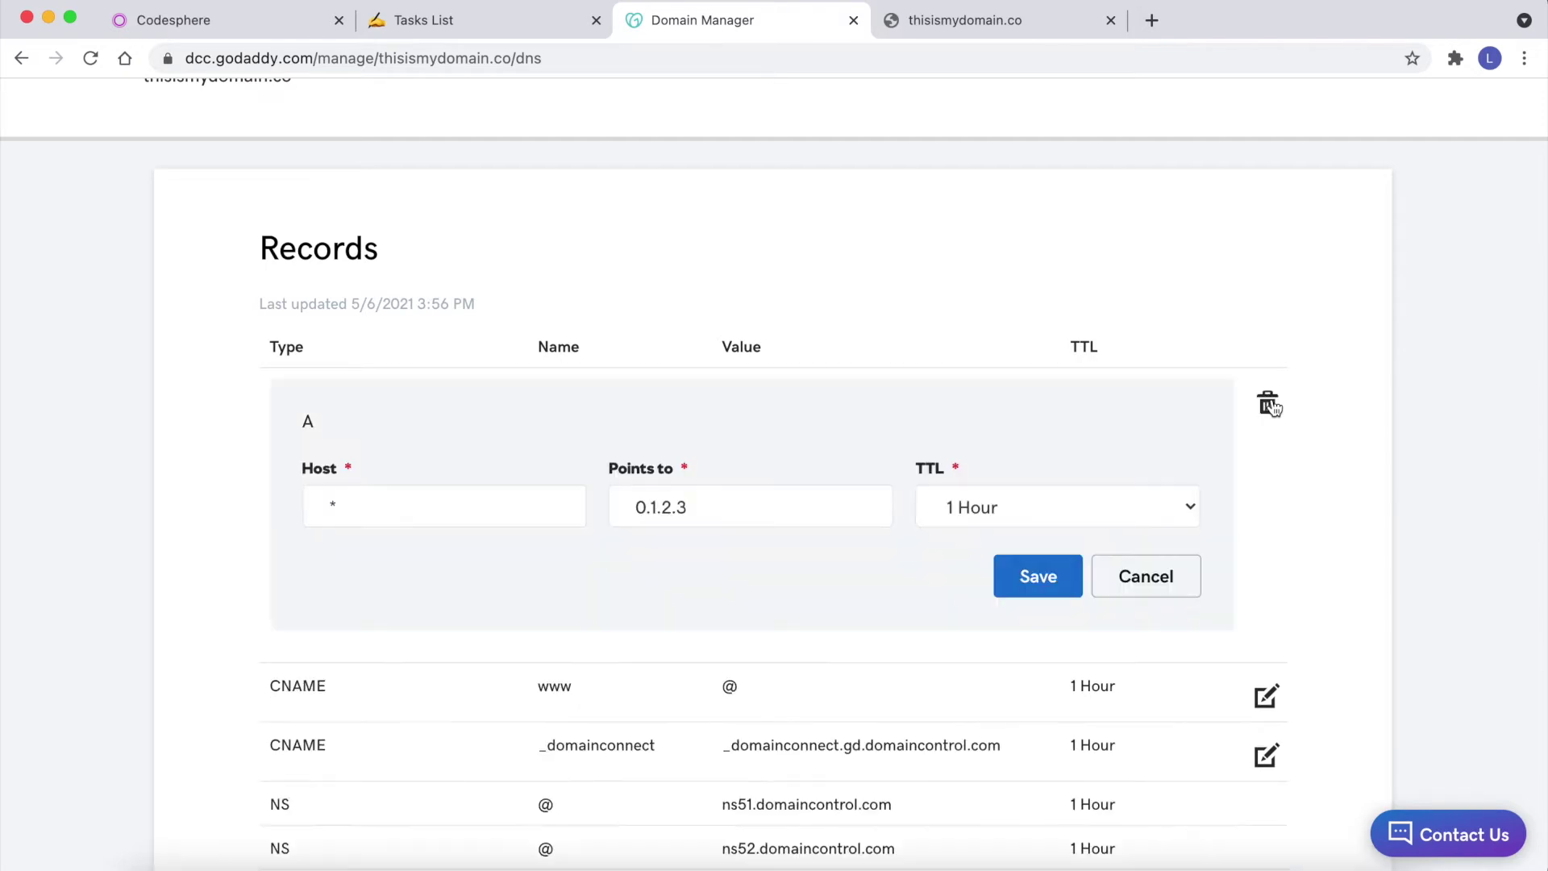
click(522, 511)
click(714, 506)
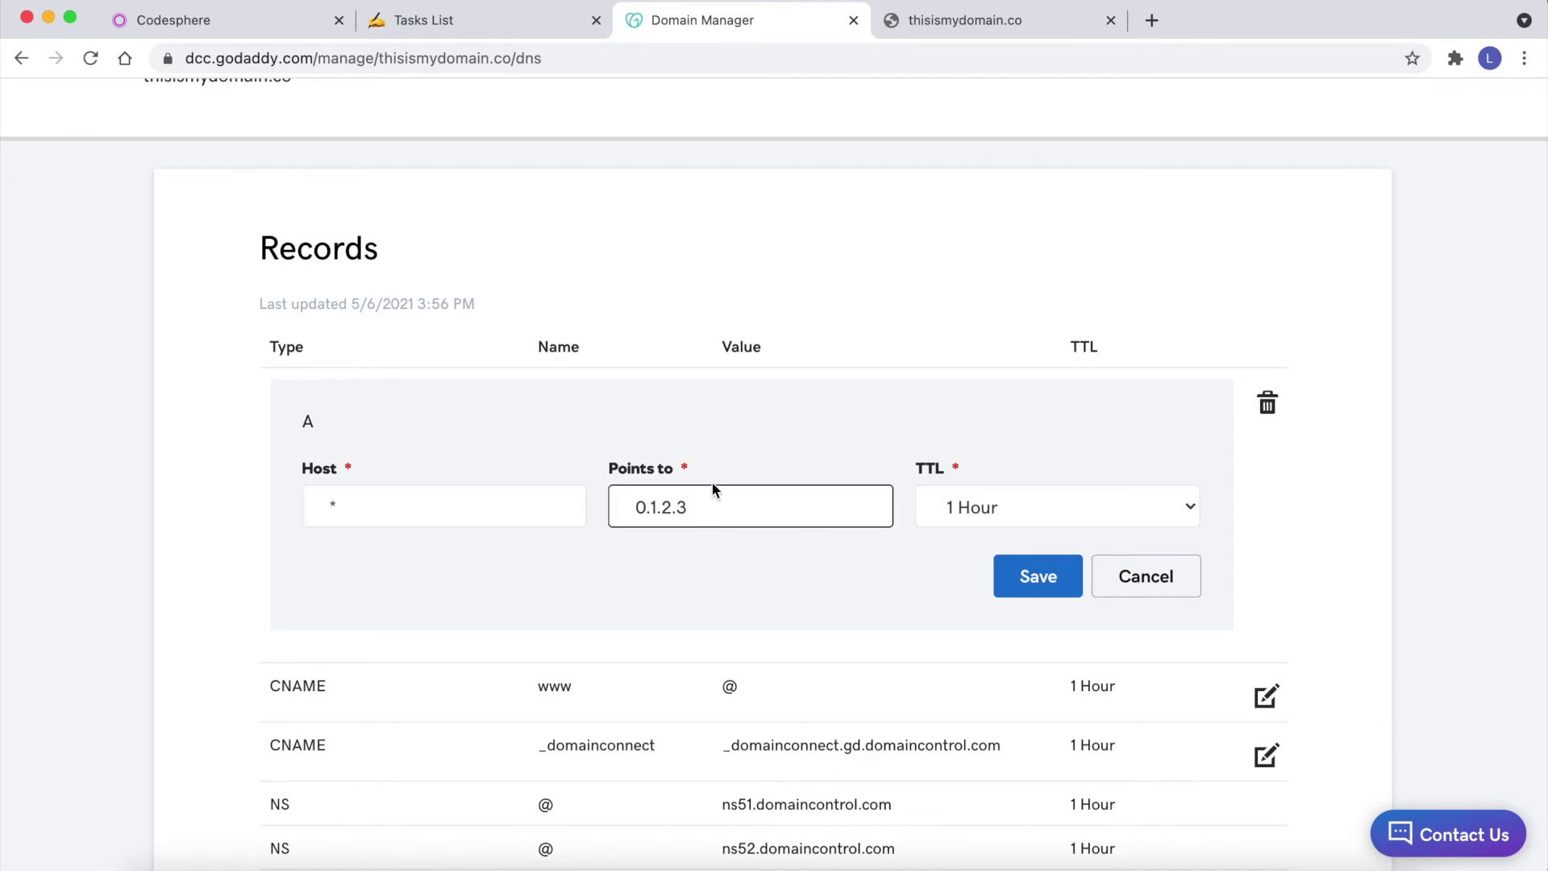
click(281, 25)
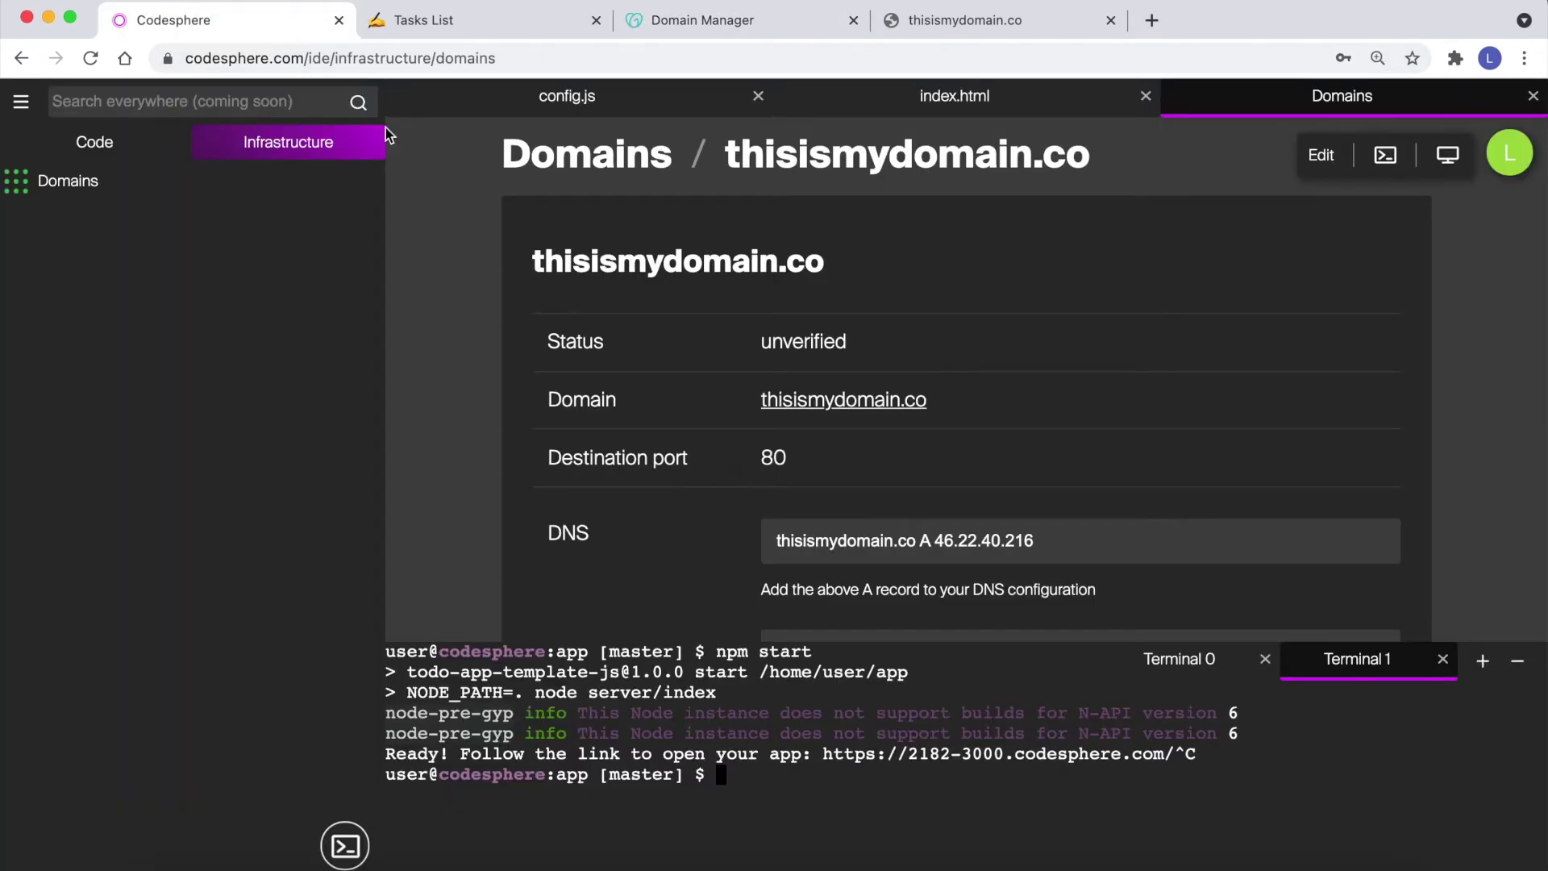
scroll(604, 314, down, 3)
drag(1023, 433, 938, 429)
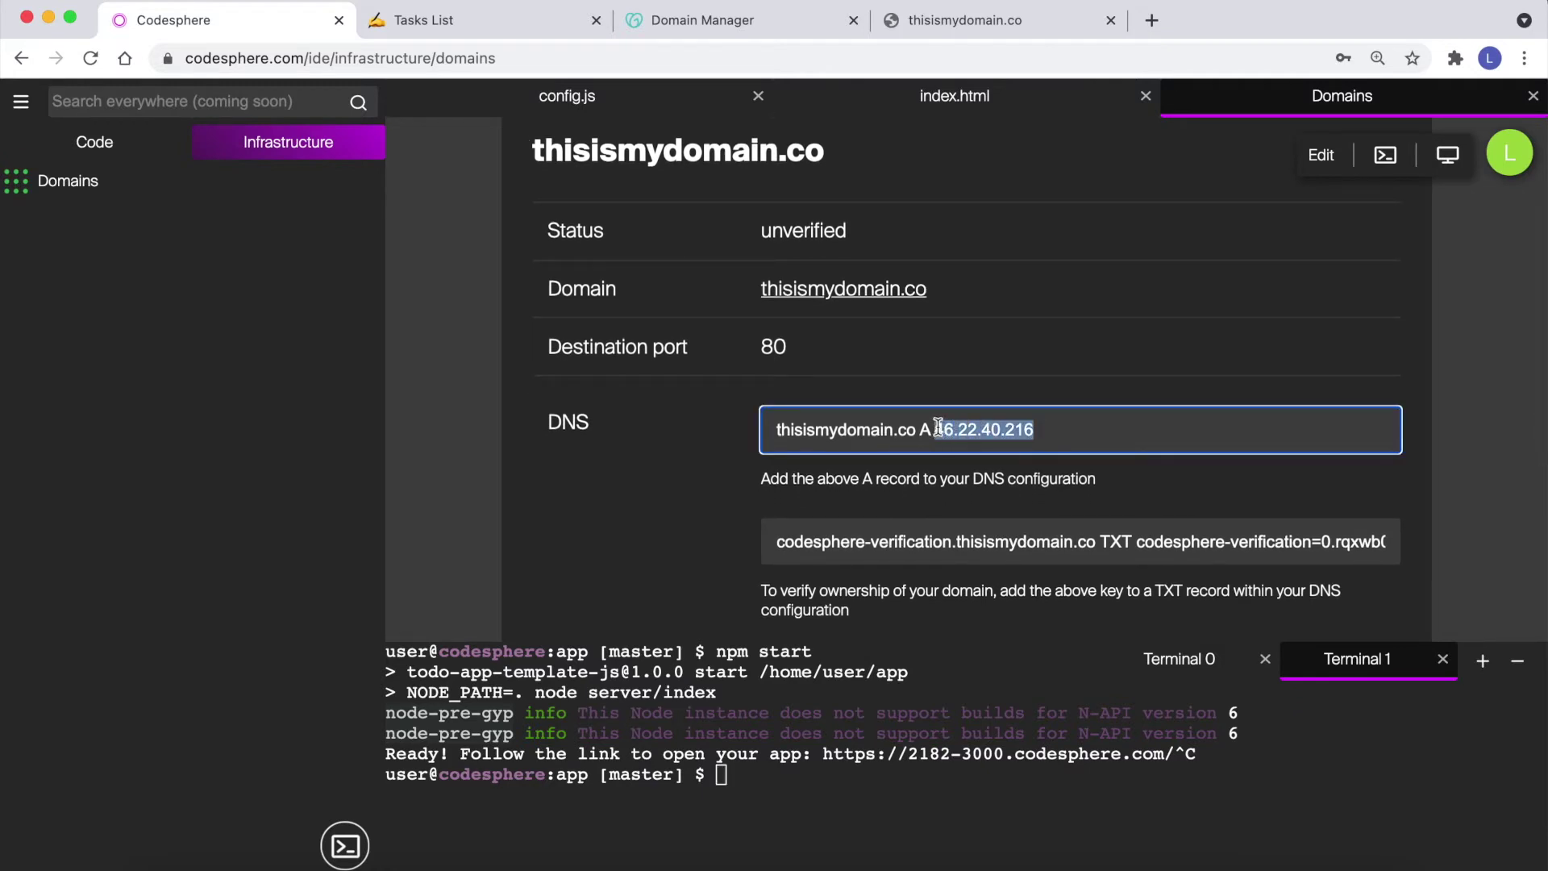
right_click(937, 428)
click(962, 484)
Back in GoDaddy, point the A record with host * to 46.22.40.216 and save it.
click(776, 23)
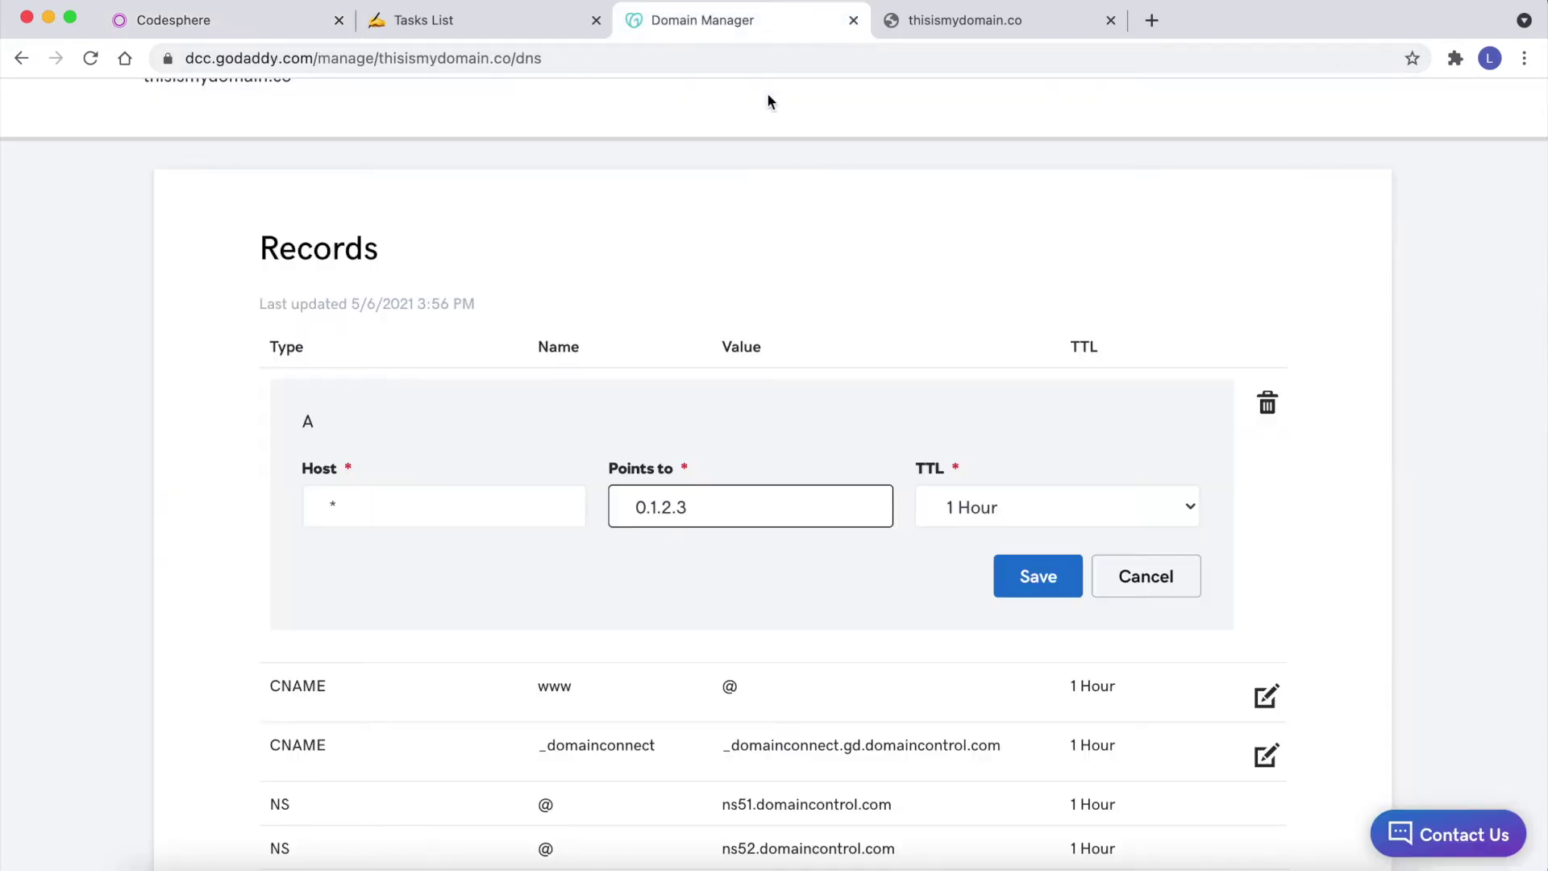
drag(757, 505, 535, 504)
key(super+v)
click(1011, 582)
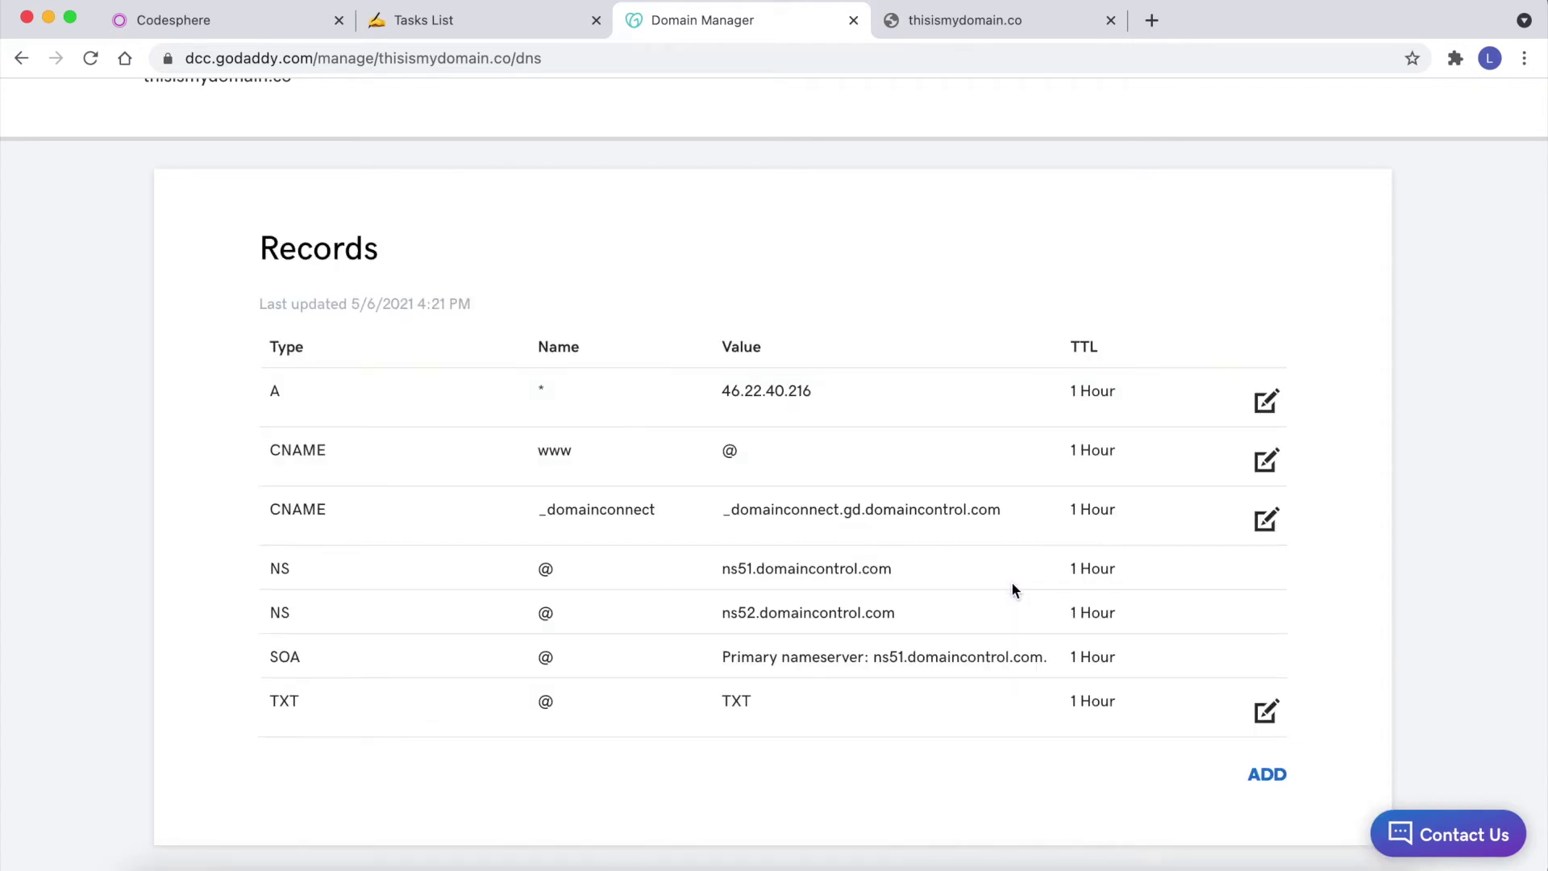
Add and save a second A record with host @ pointing to 46.22.40.216.
scroll(1011, 580, down, 1)
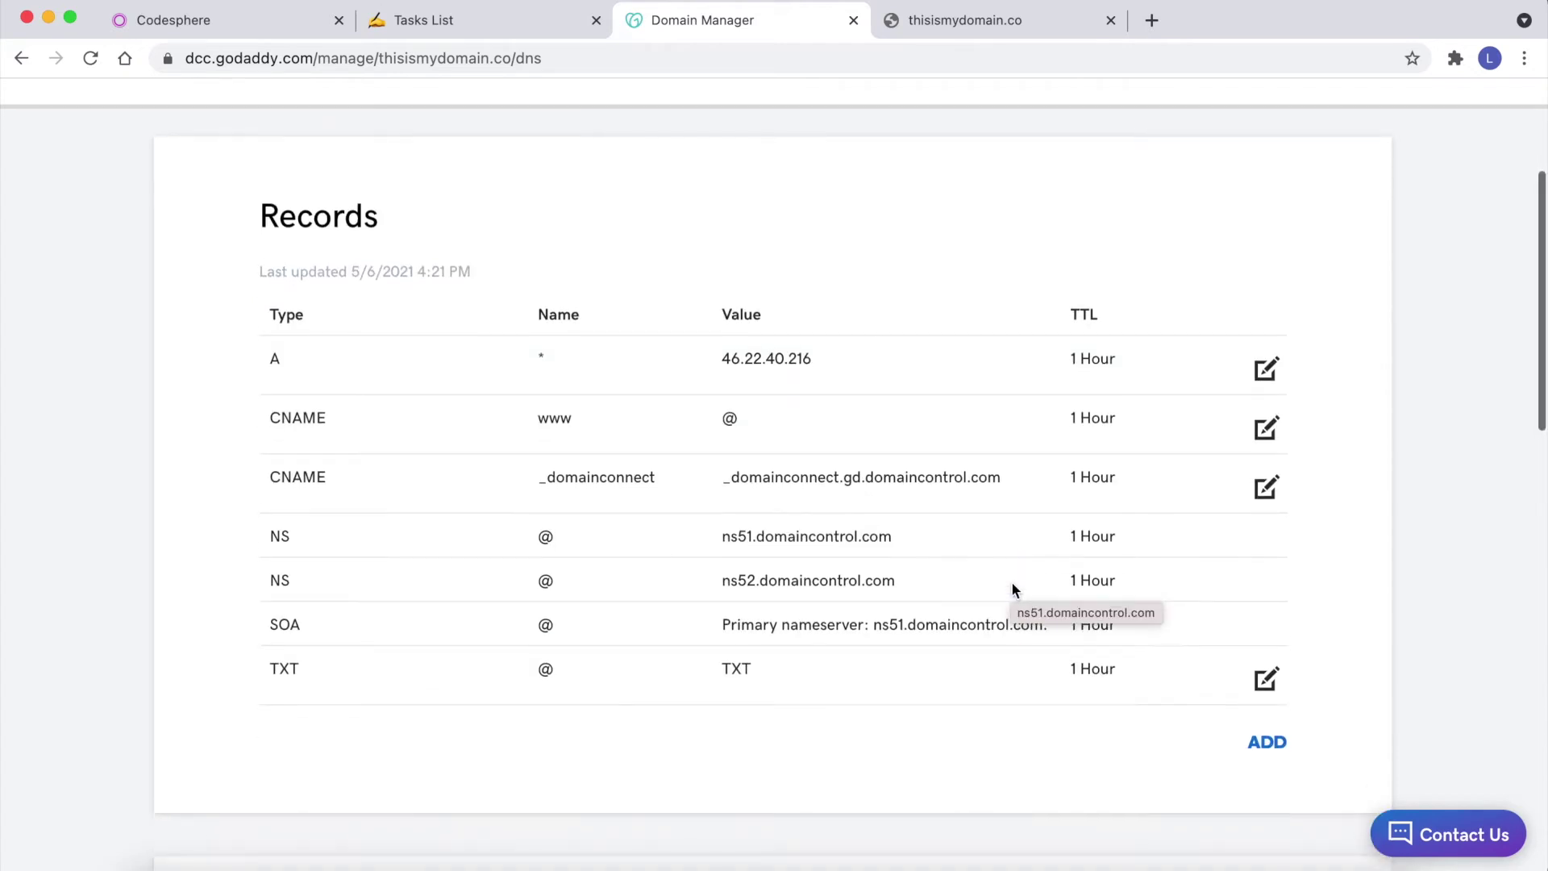
click(1259, 728)
scroll(1082, 751, down, 3)
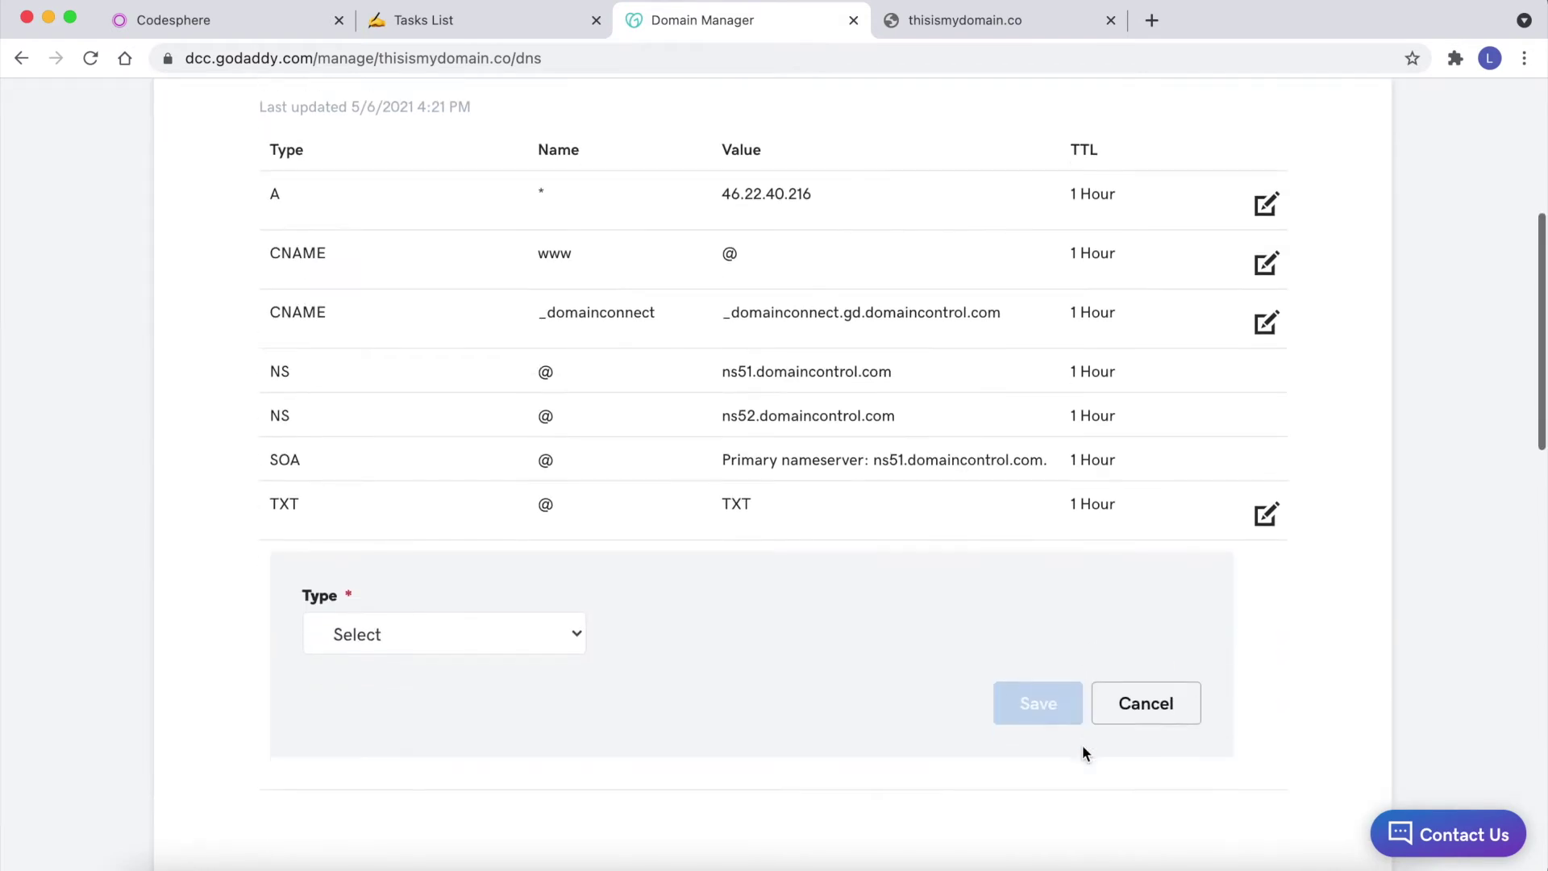
click(576, 638)
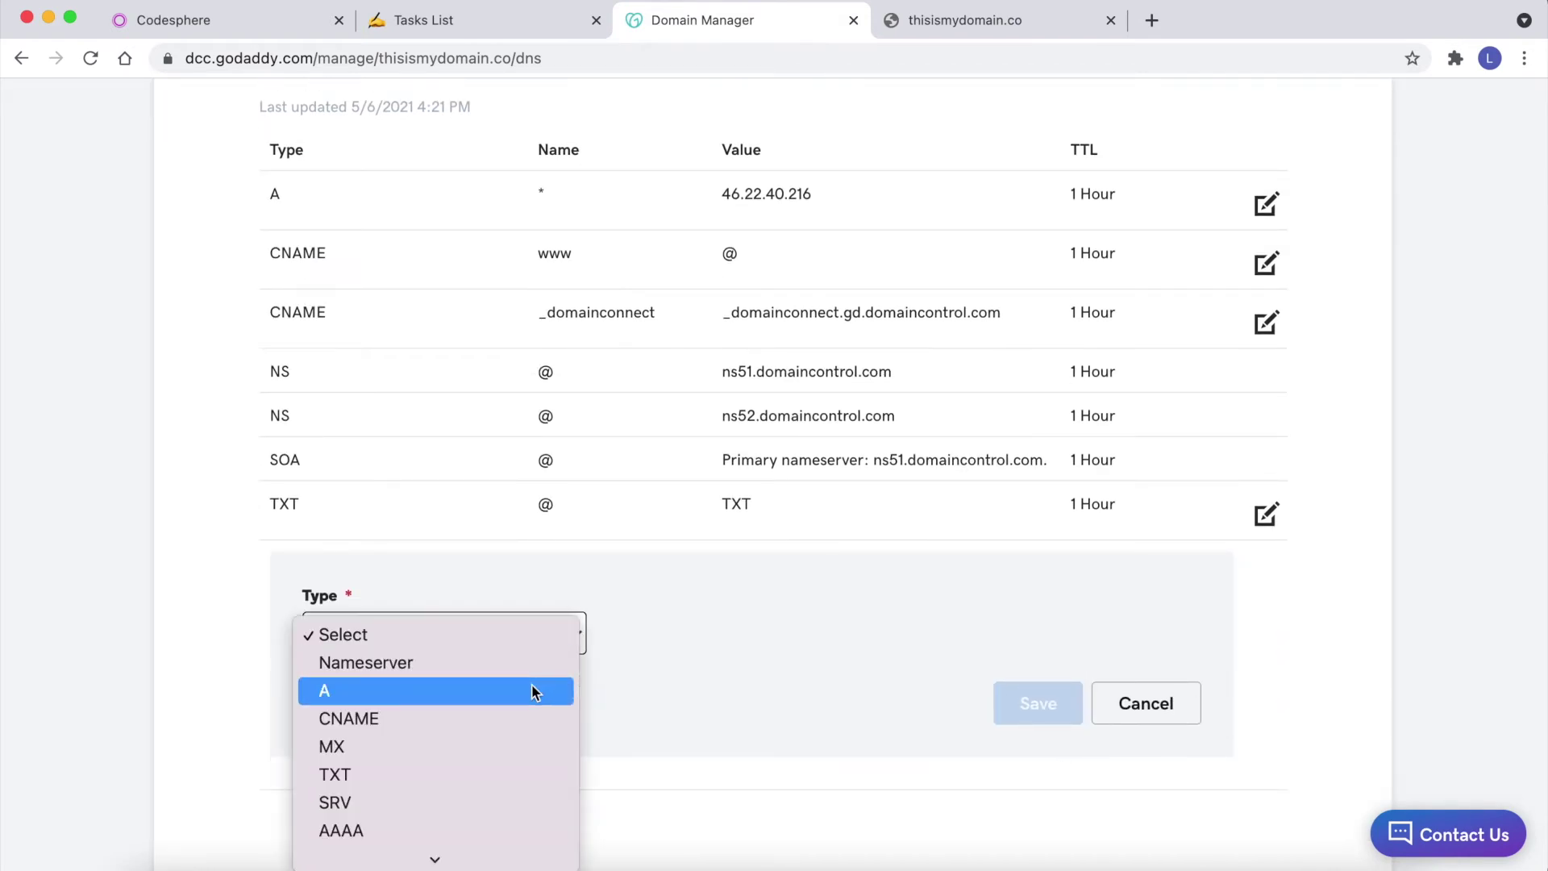
click(598, 682)
click(670, 636)
text(@)
click(957, 641)
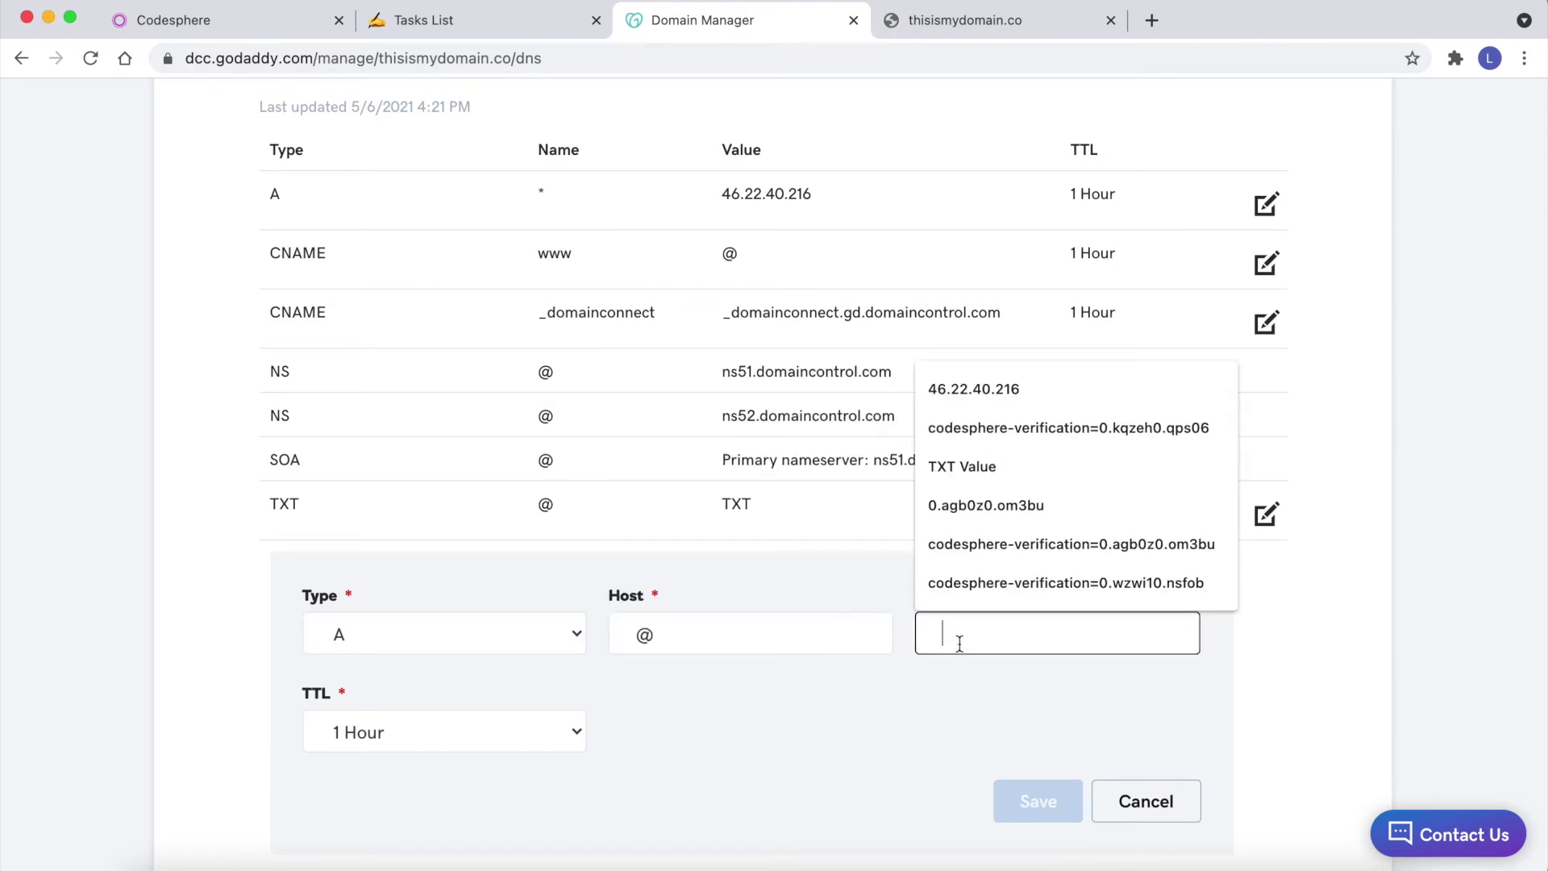
key(ctrl+v)
click(937, 676)
scroll(943, 685, down, 1)
click(1032, 746)
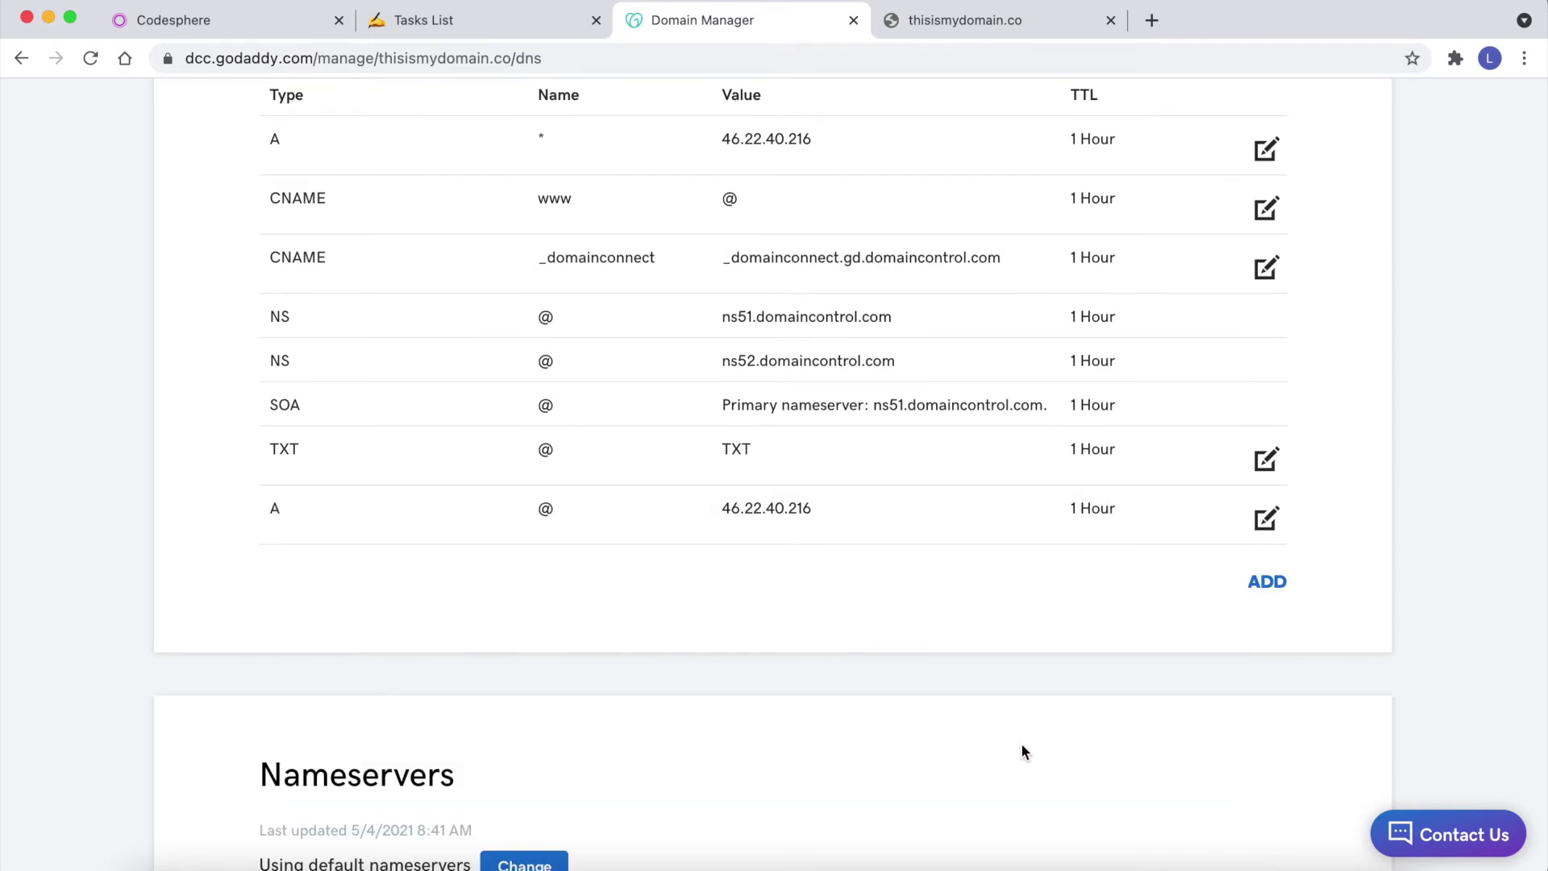
Open the TXT record with host @ for editing, set its host to codesphere-verification and clear its TXT value.
scroll(1039, 726, up, 1)
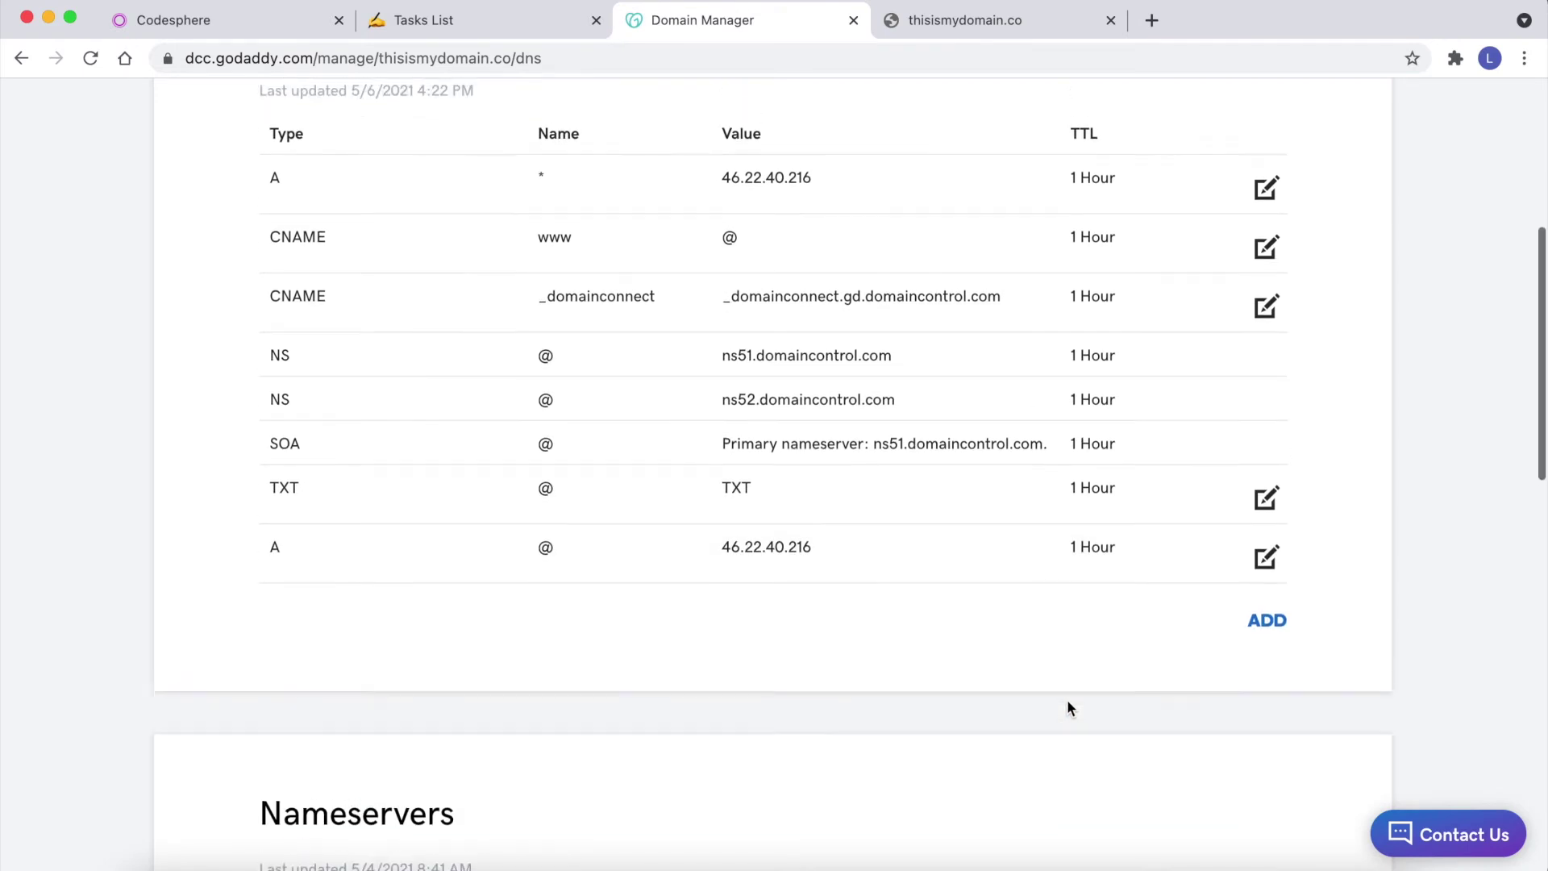
click(1266, 508)
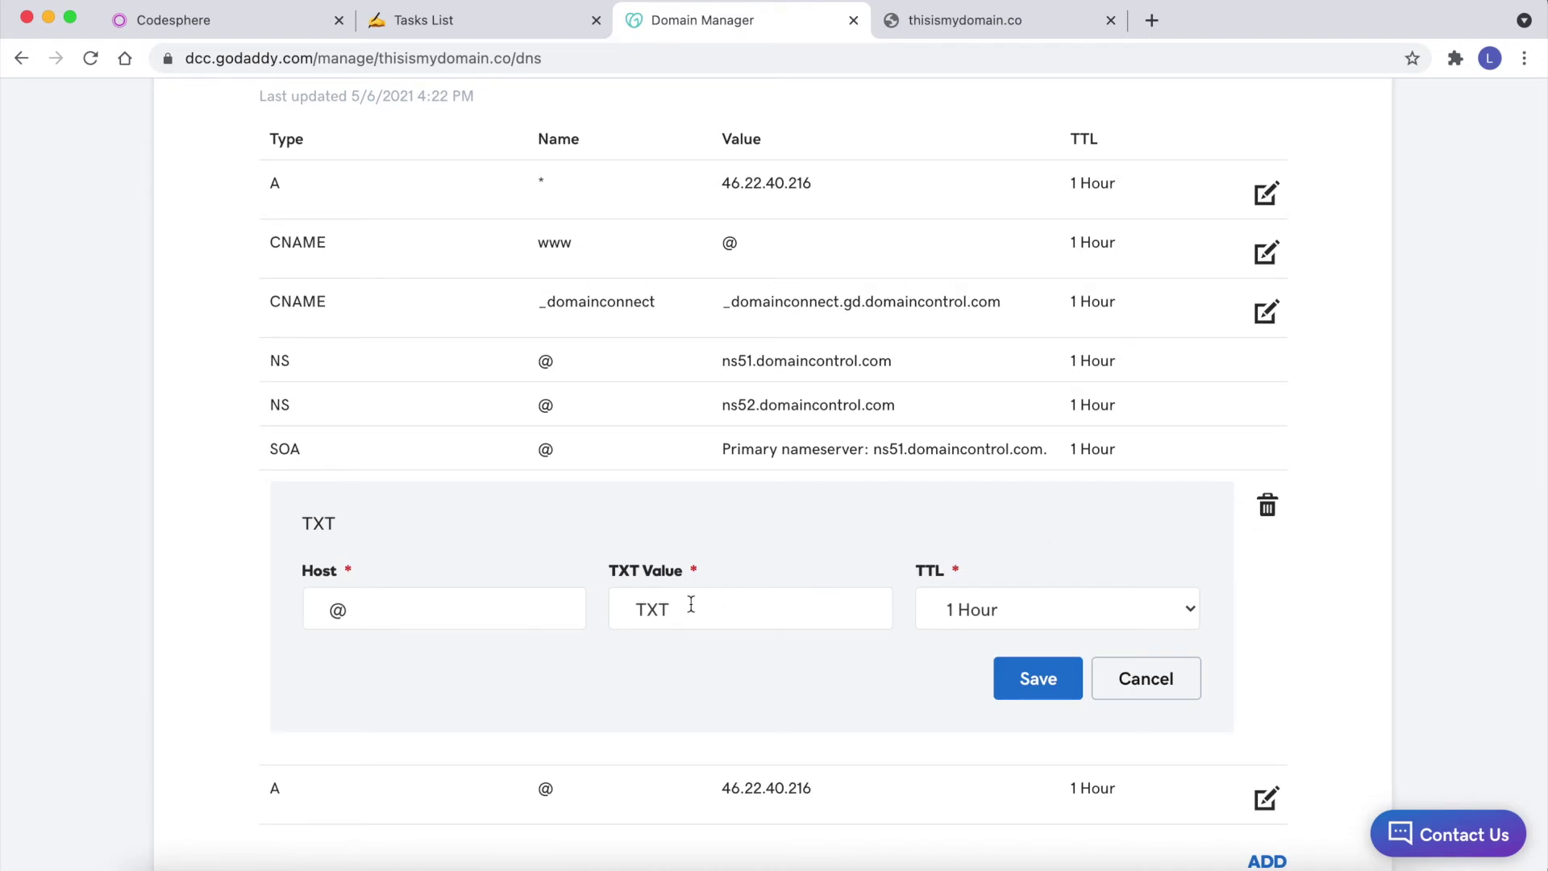
drag(363, 610, 287, 603)
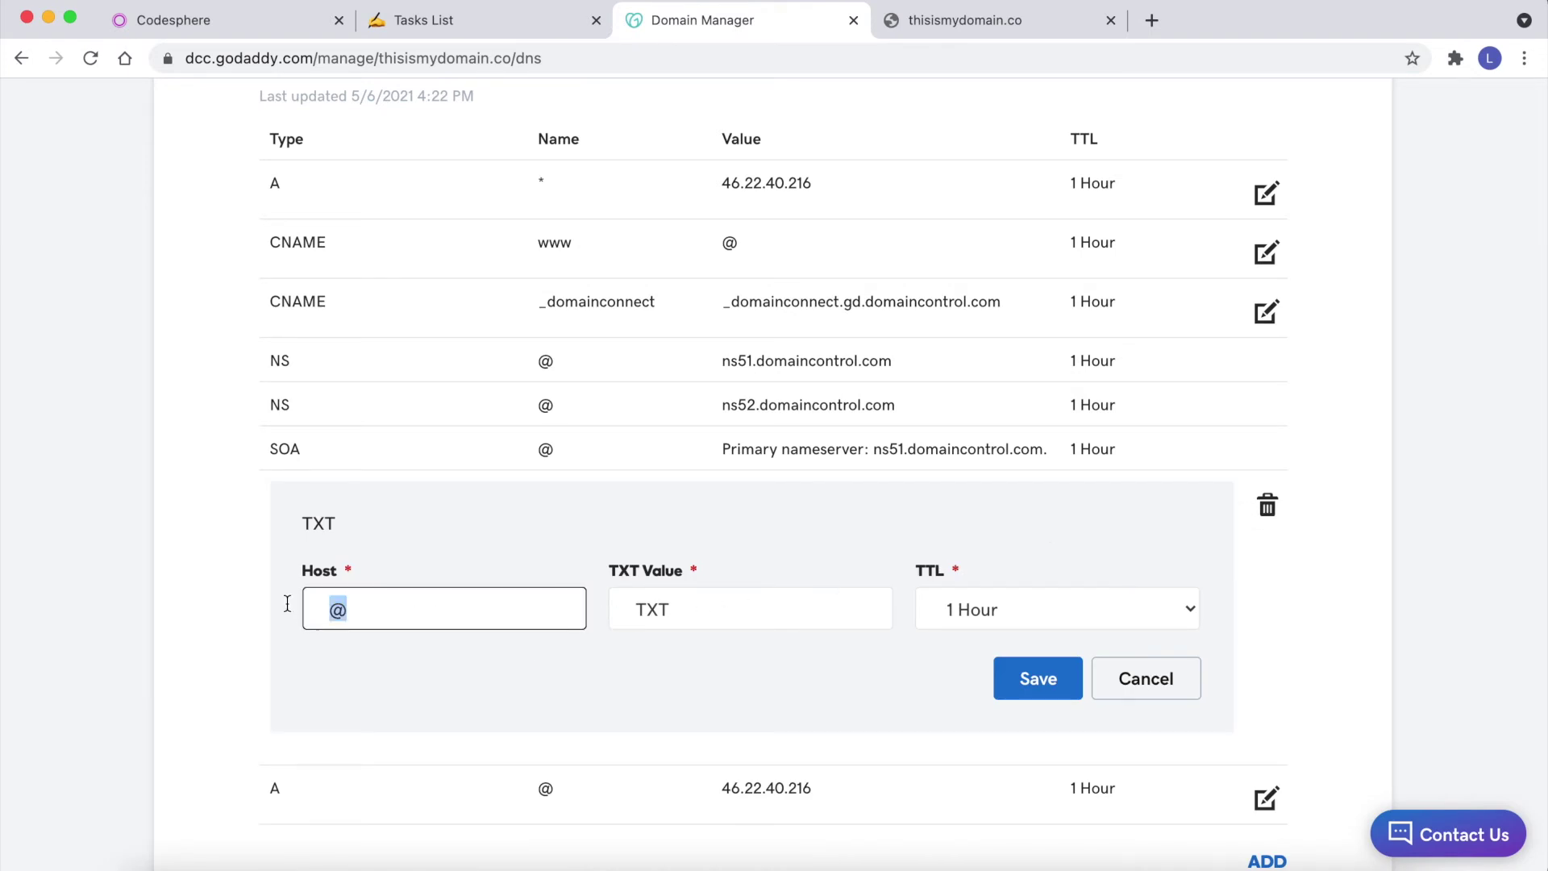
text(co)
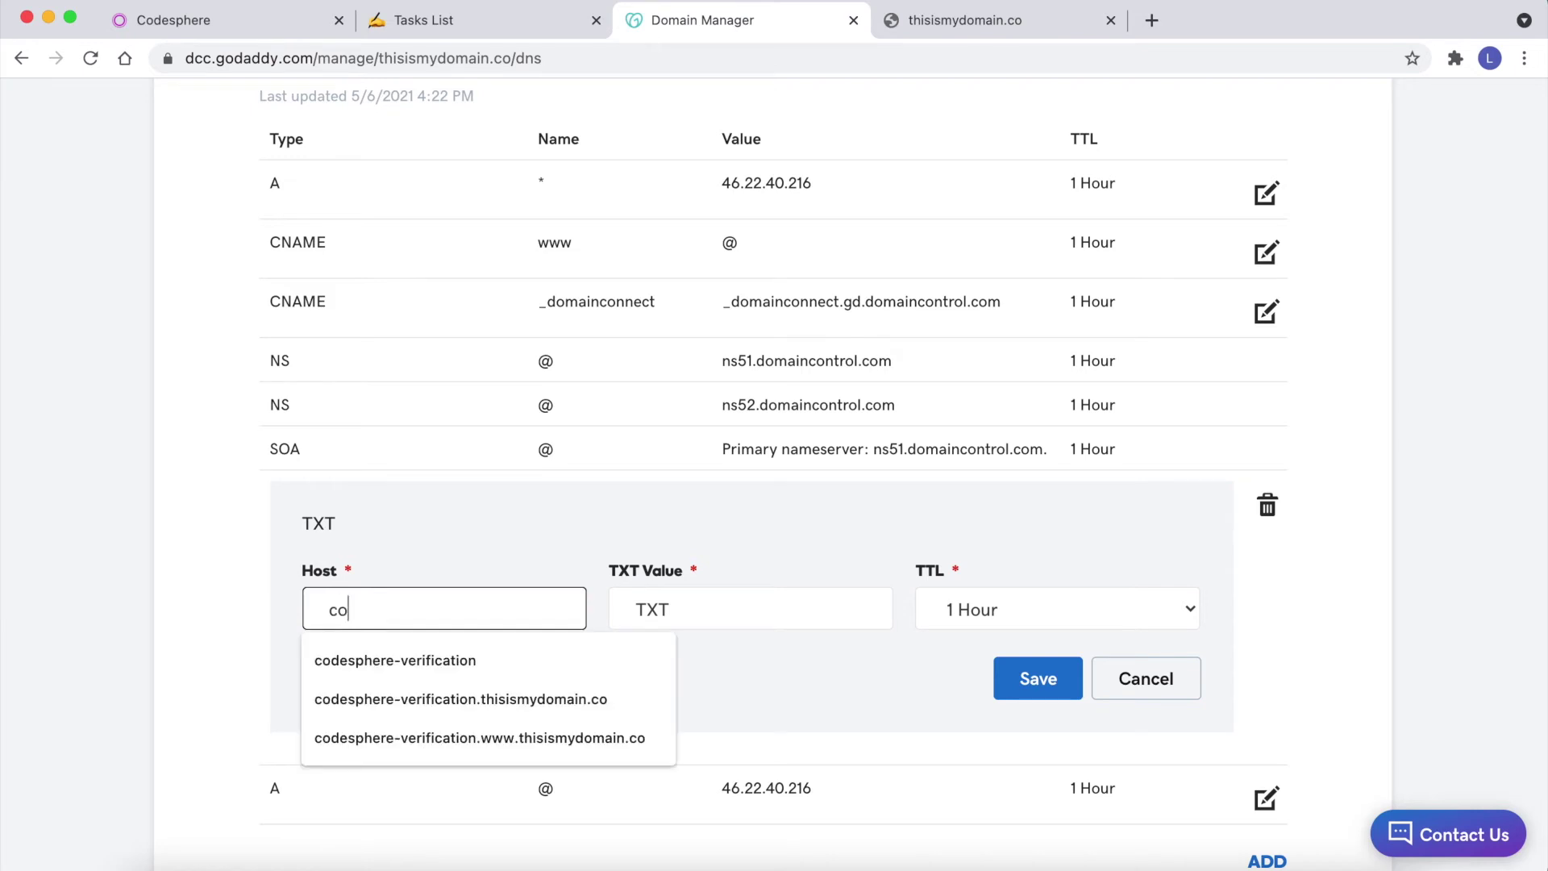
text(desphere-verification)
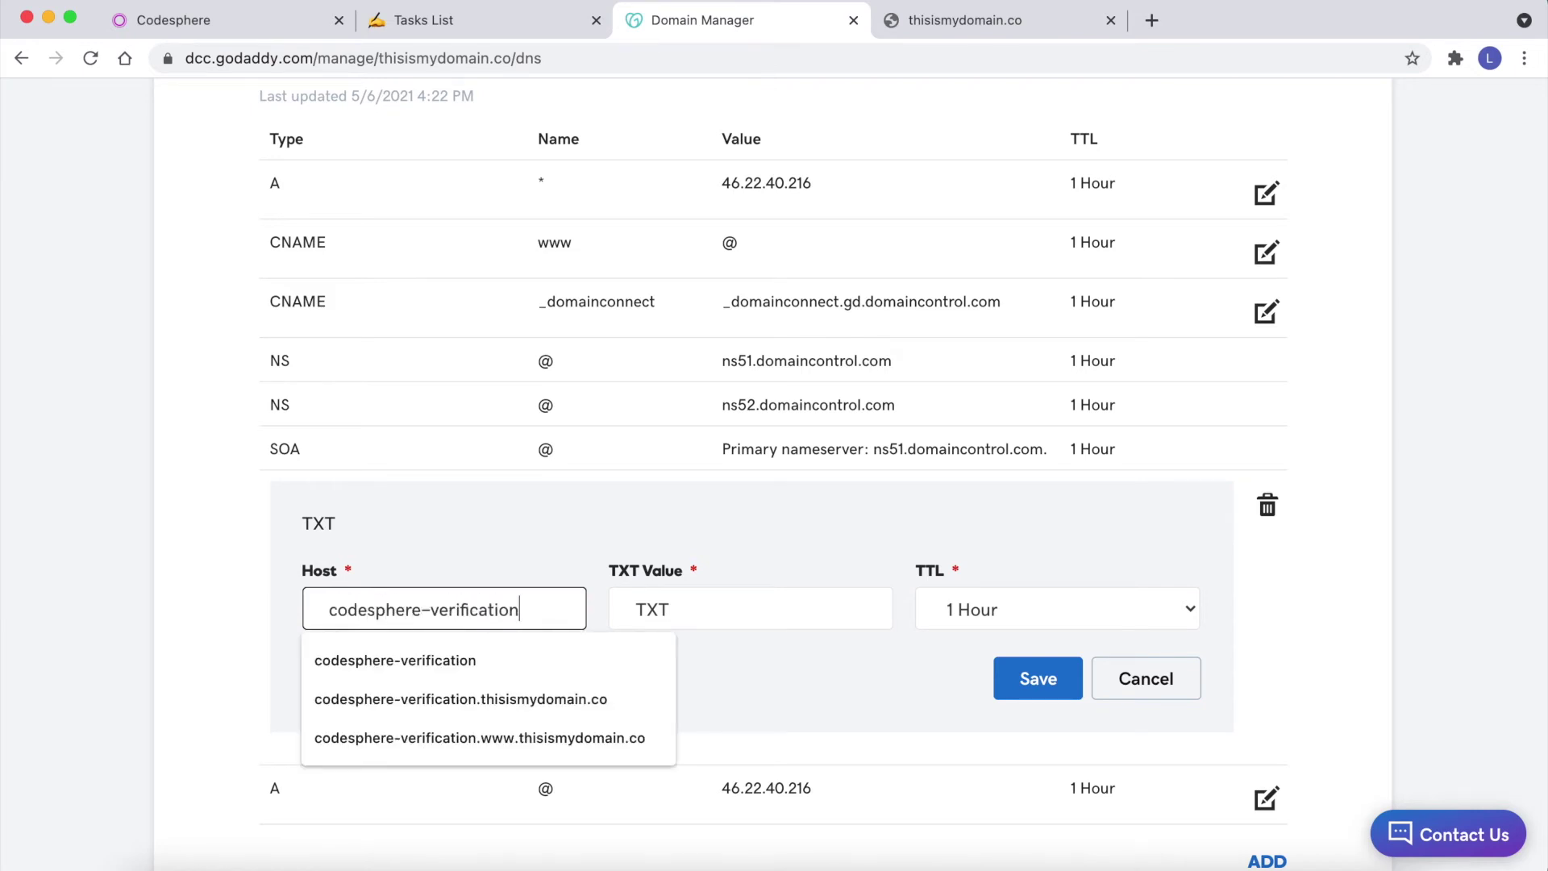
click(453, 556)
click(761, 609)
key(BackSpace)
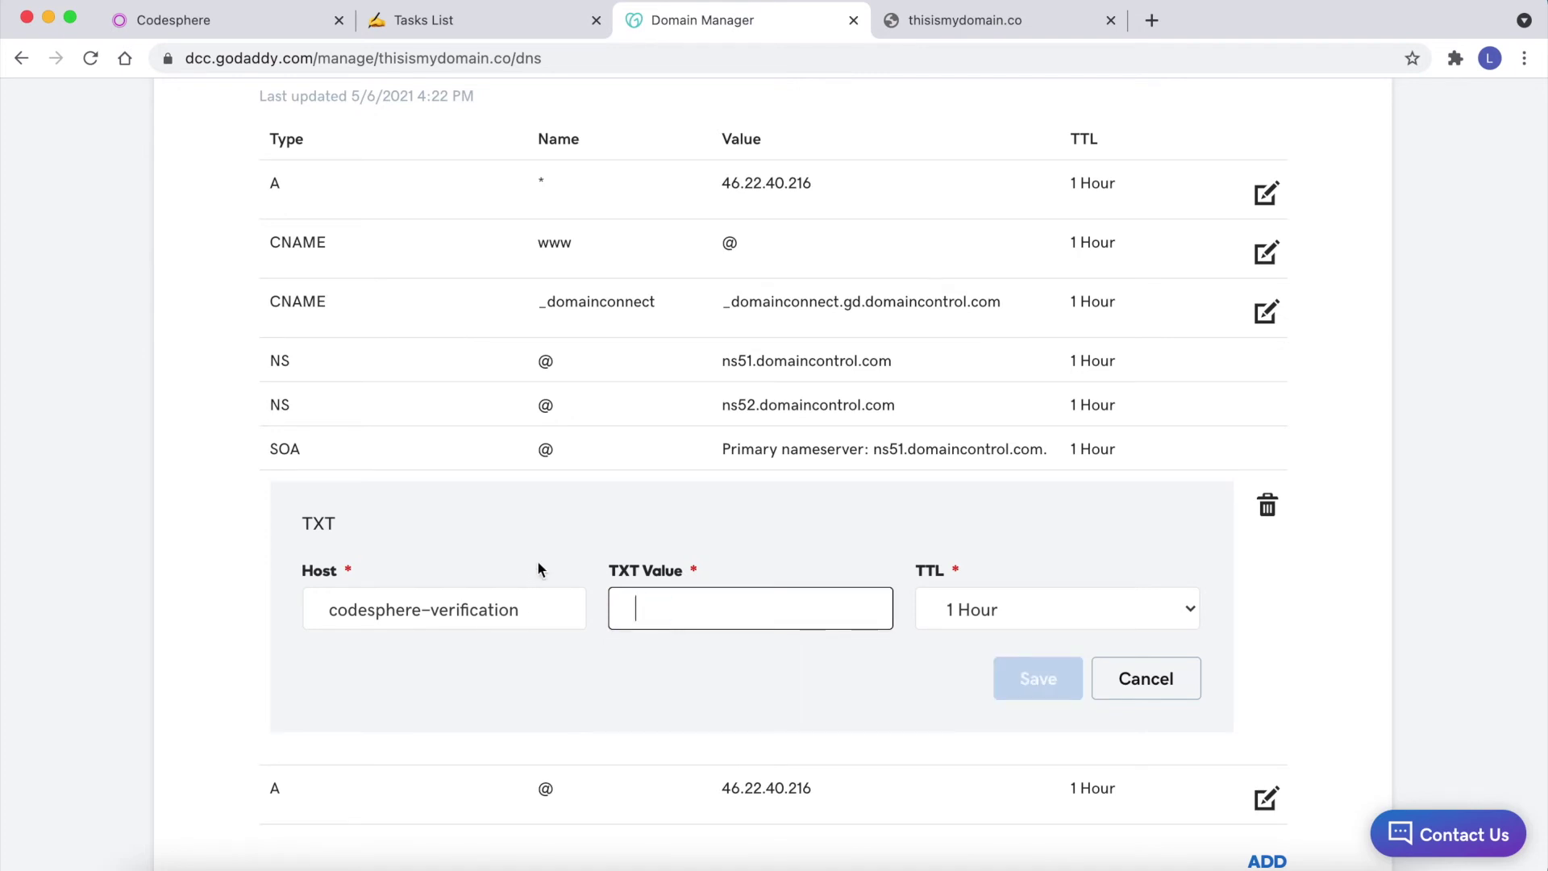
Switch to Codesphere and copy the verification key from the TXT entry in the domain's DNS details.
click(263, 23)
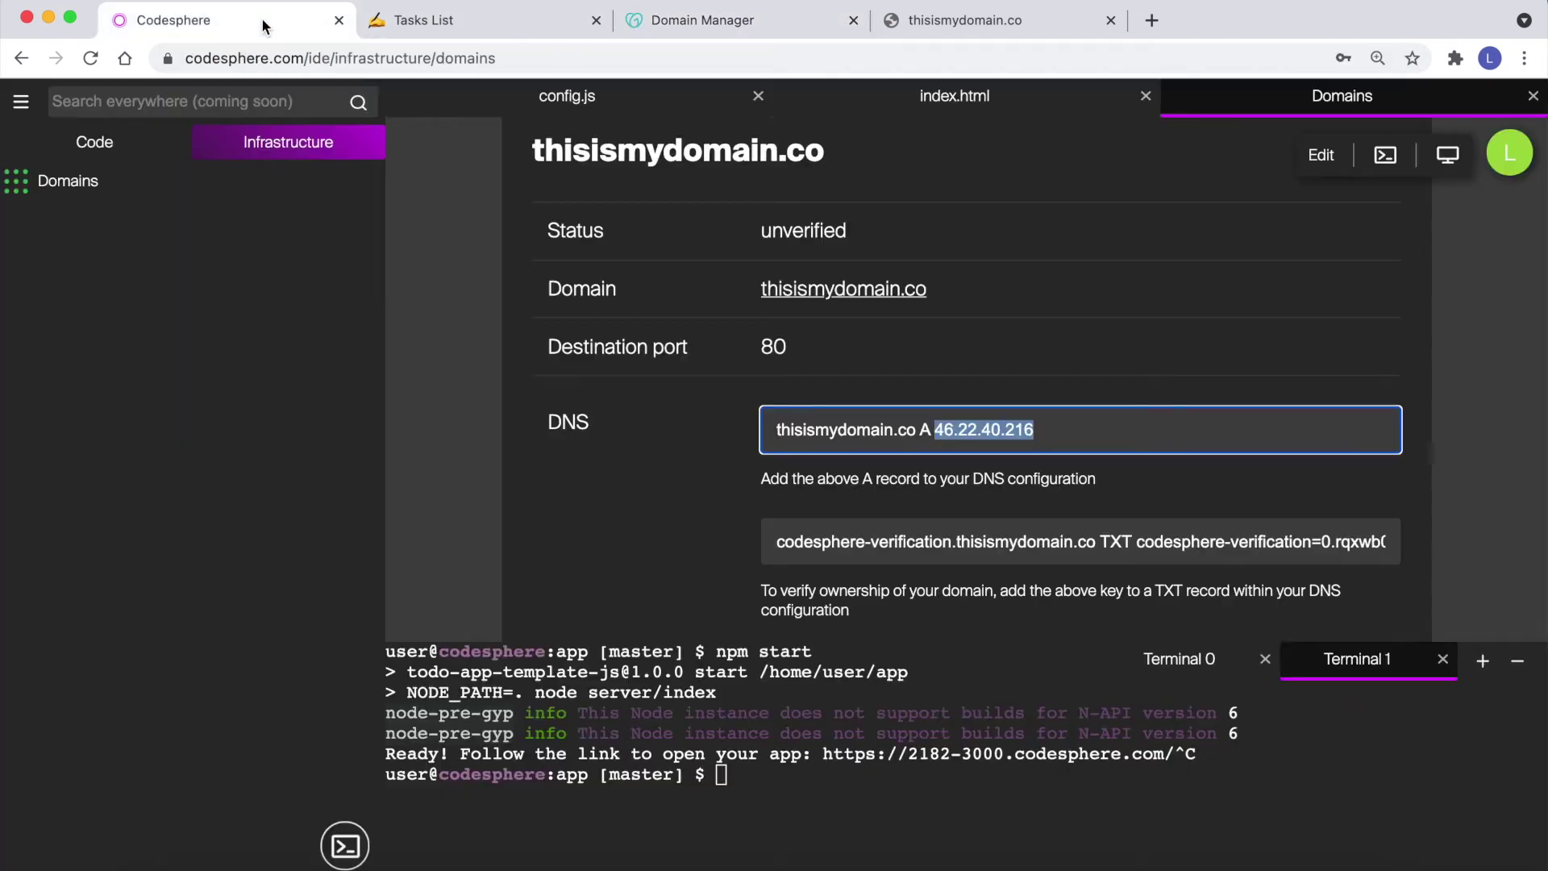
scroll(1105, 548, down, 2)
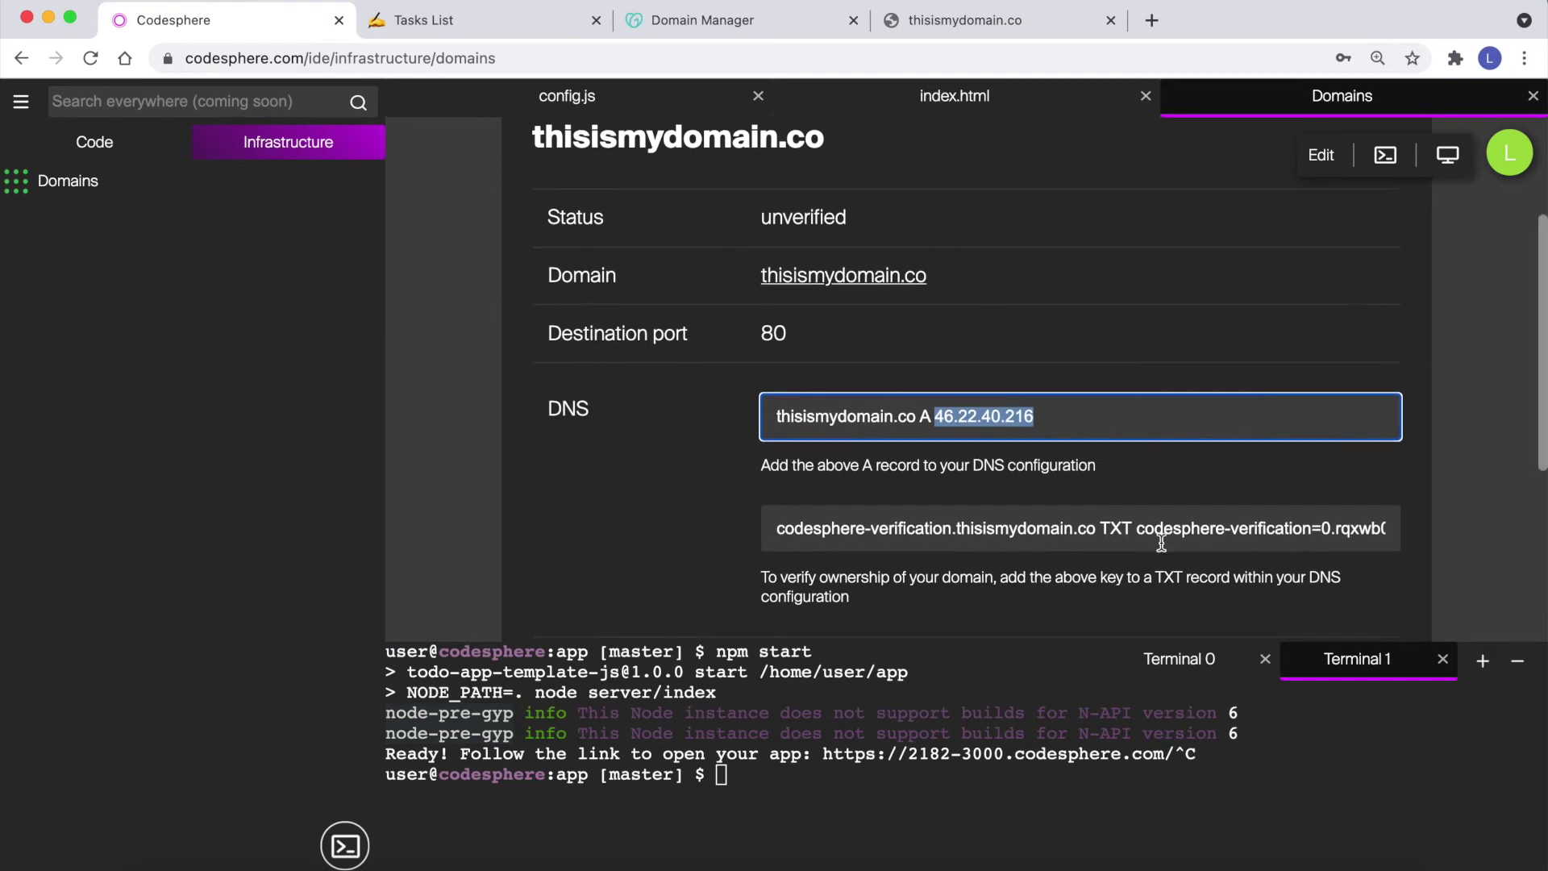
click(1154, 526)
drag(1135, 511, 1383, 504)
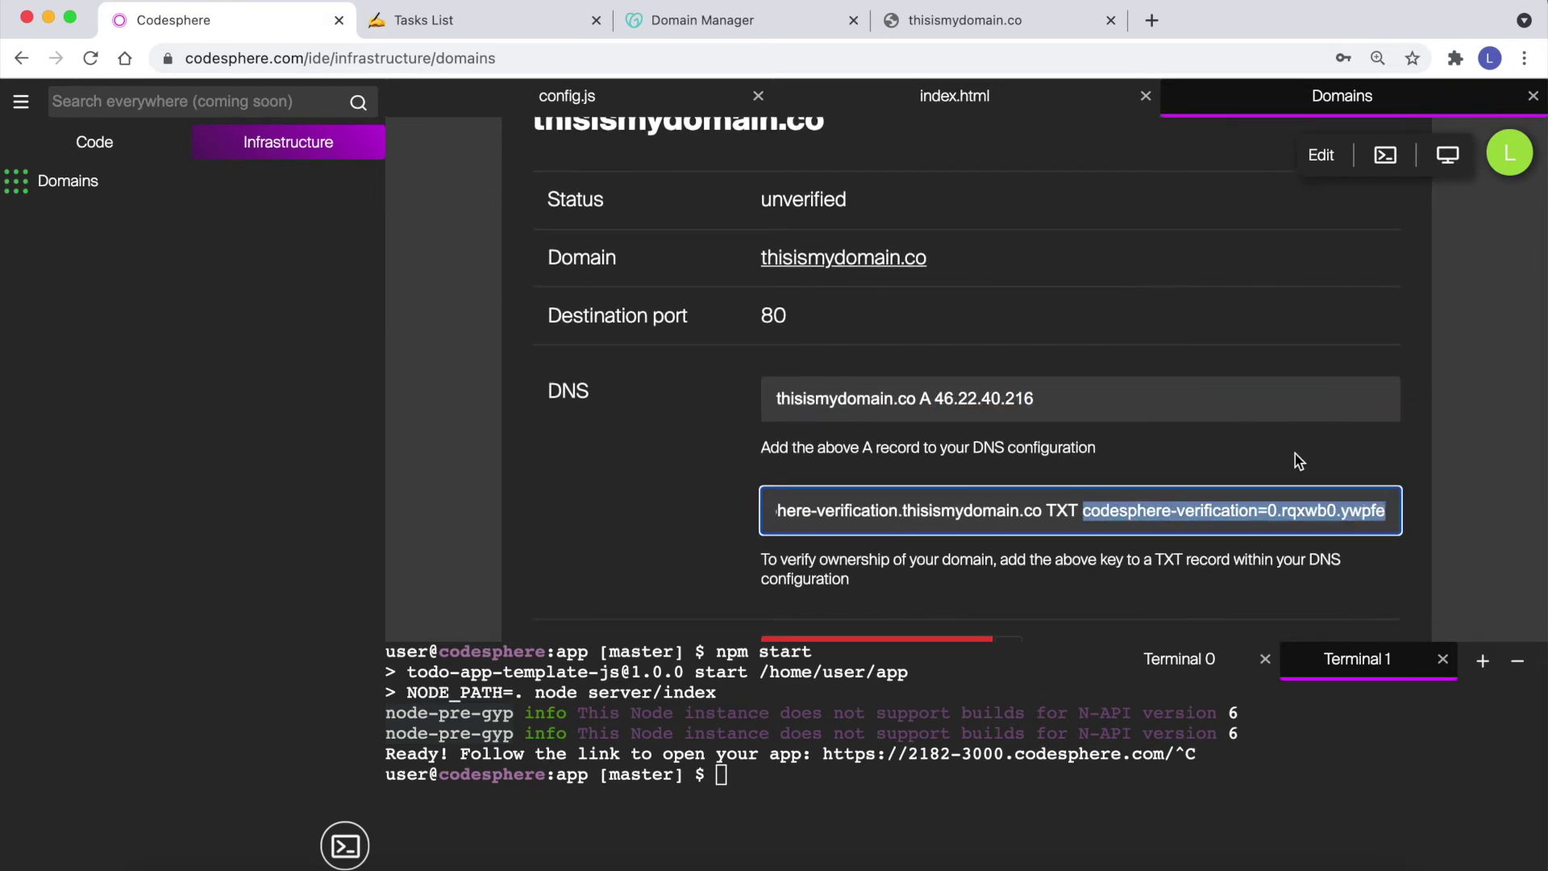
Back in GoDaddy, paste the copied verification key as the TXT value and save the TXT record.
click(693, 21)
click(635, 622)
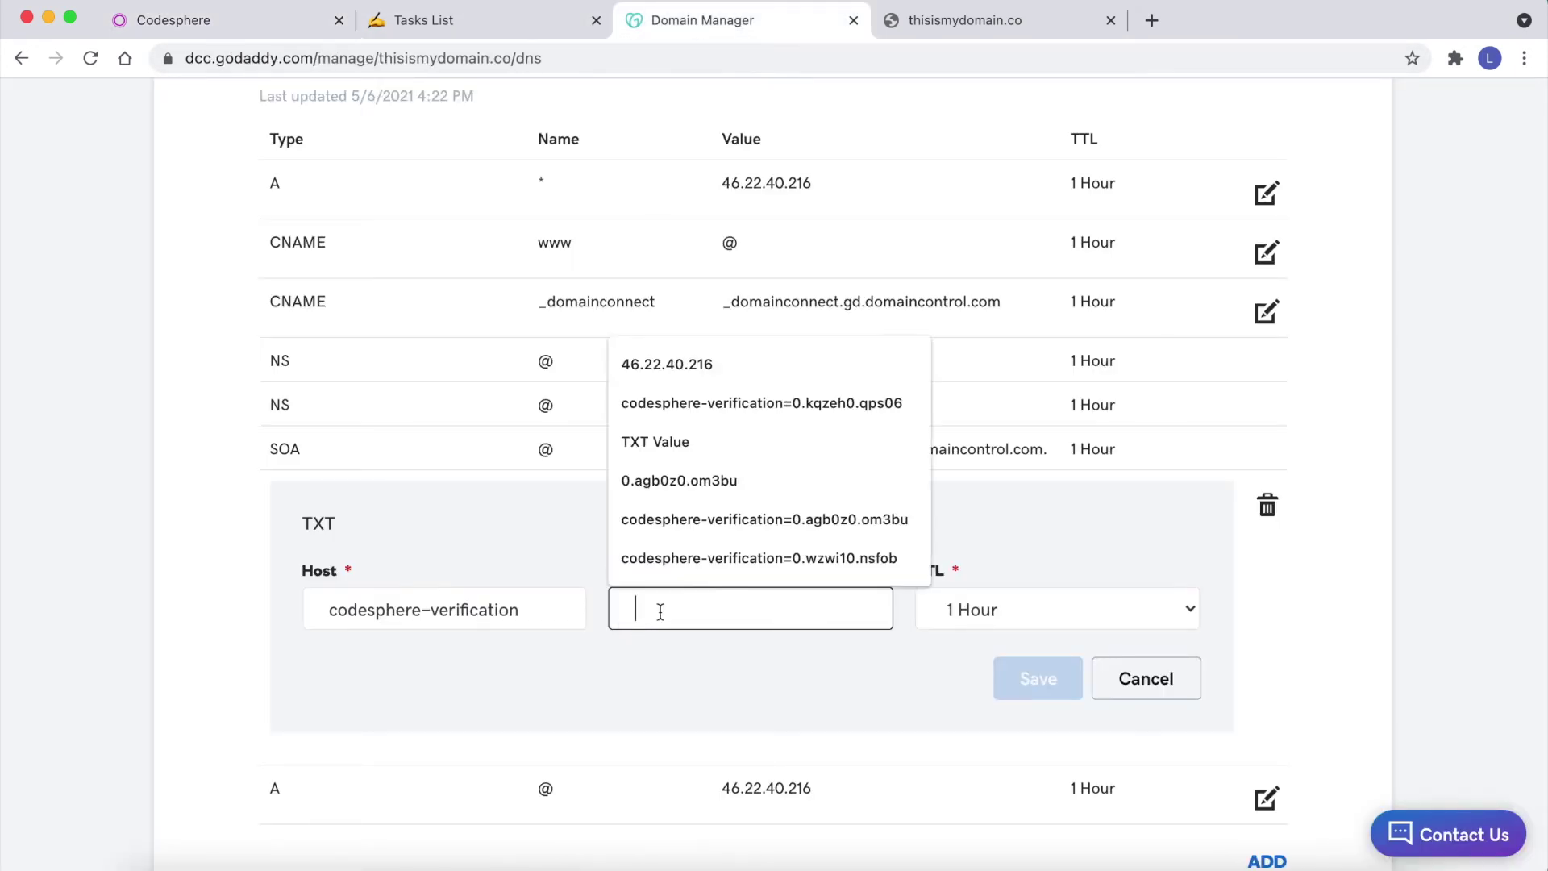
key(super+v)
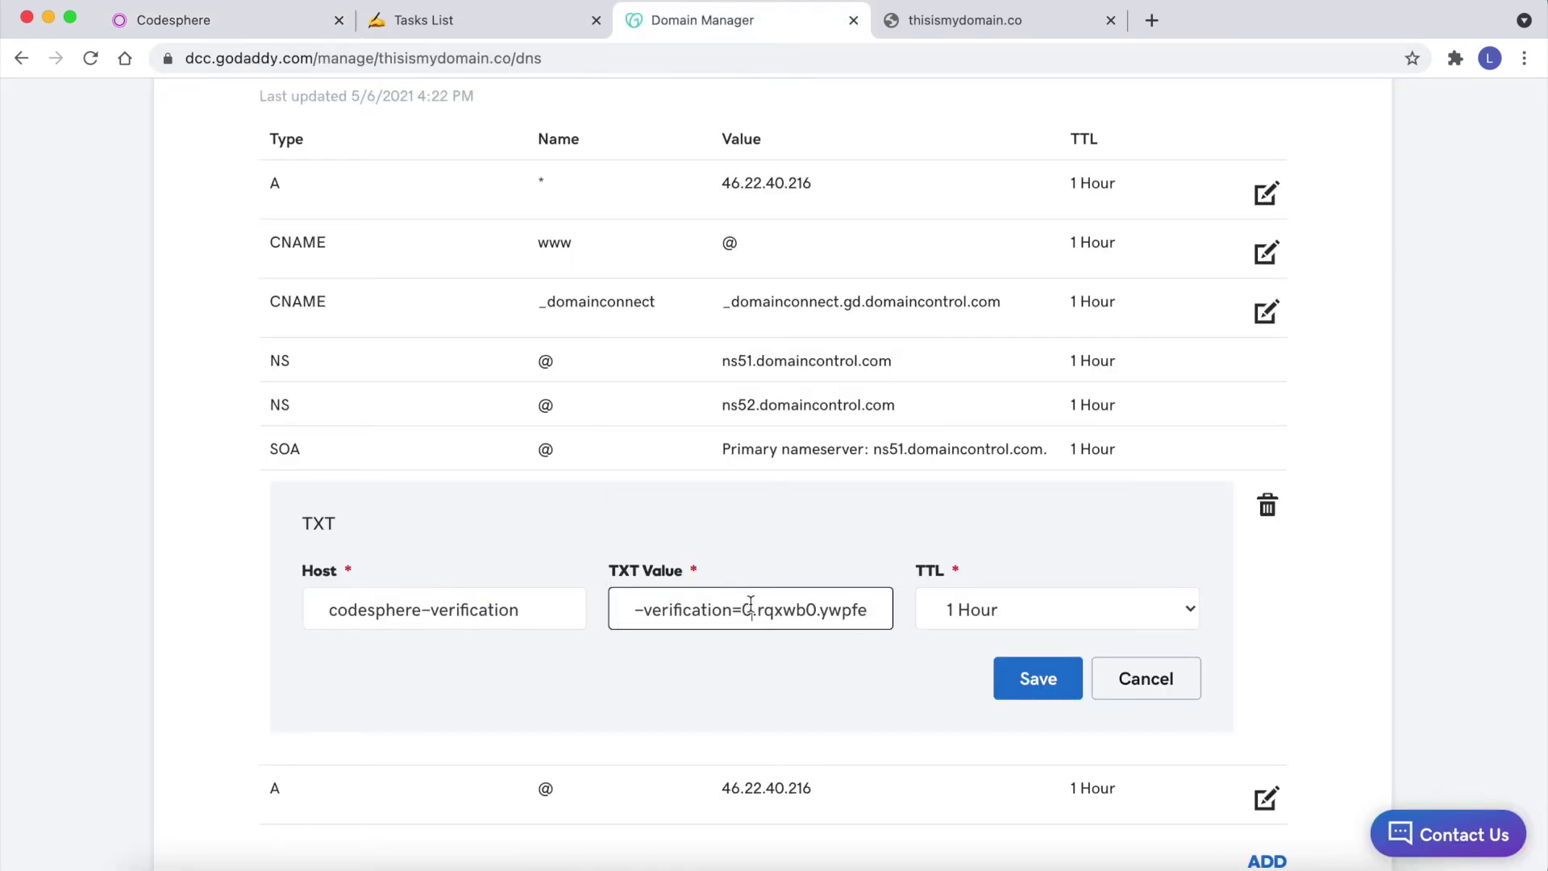
click(1039, 679)
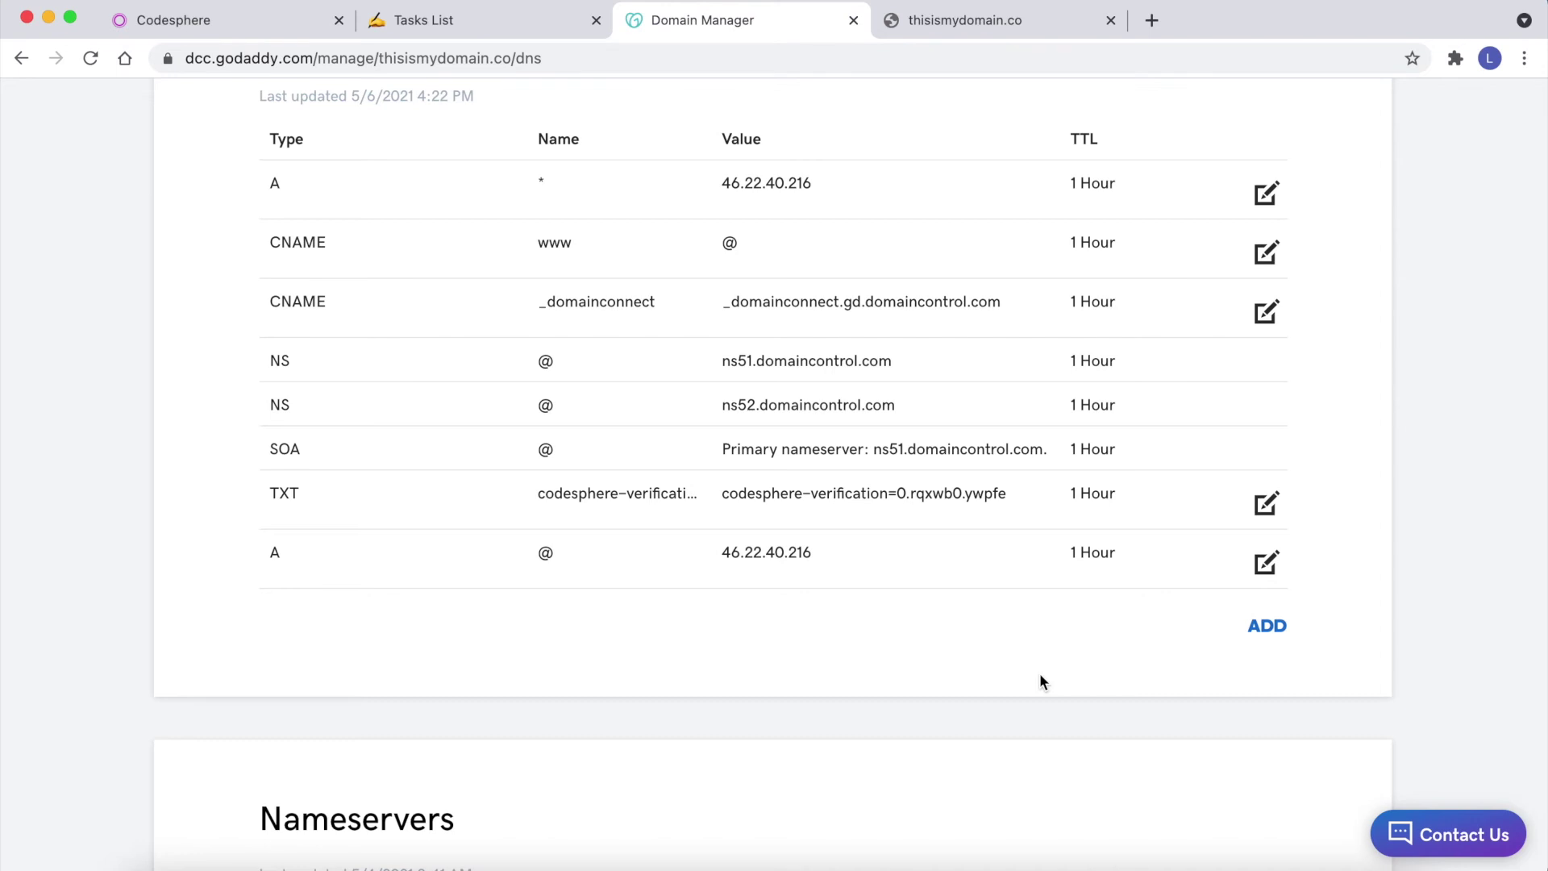
Return to Codesphere and run the verification check for thisismydomain.co.
key(super+1)
scroll(935, 492, down, 5)
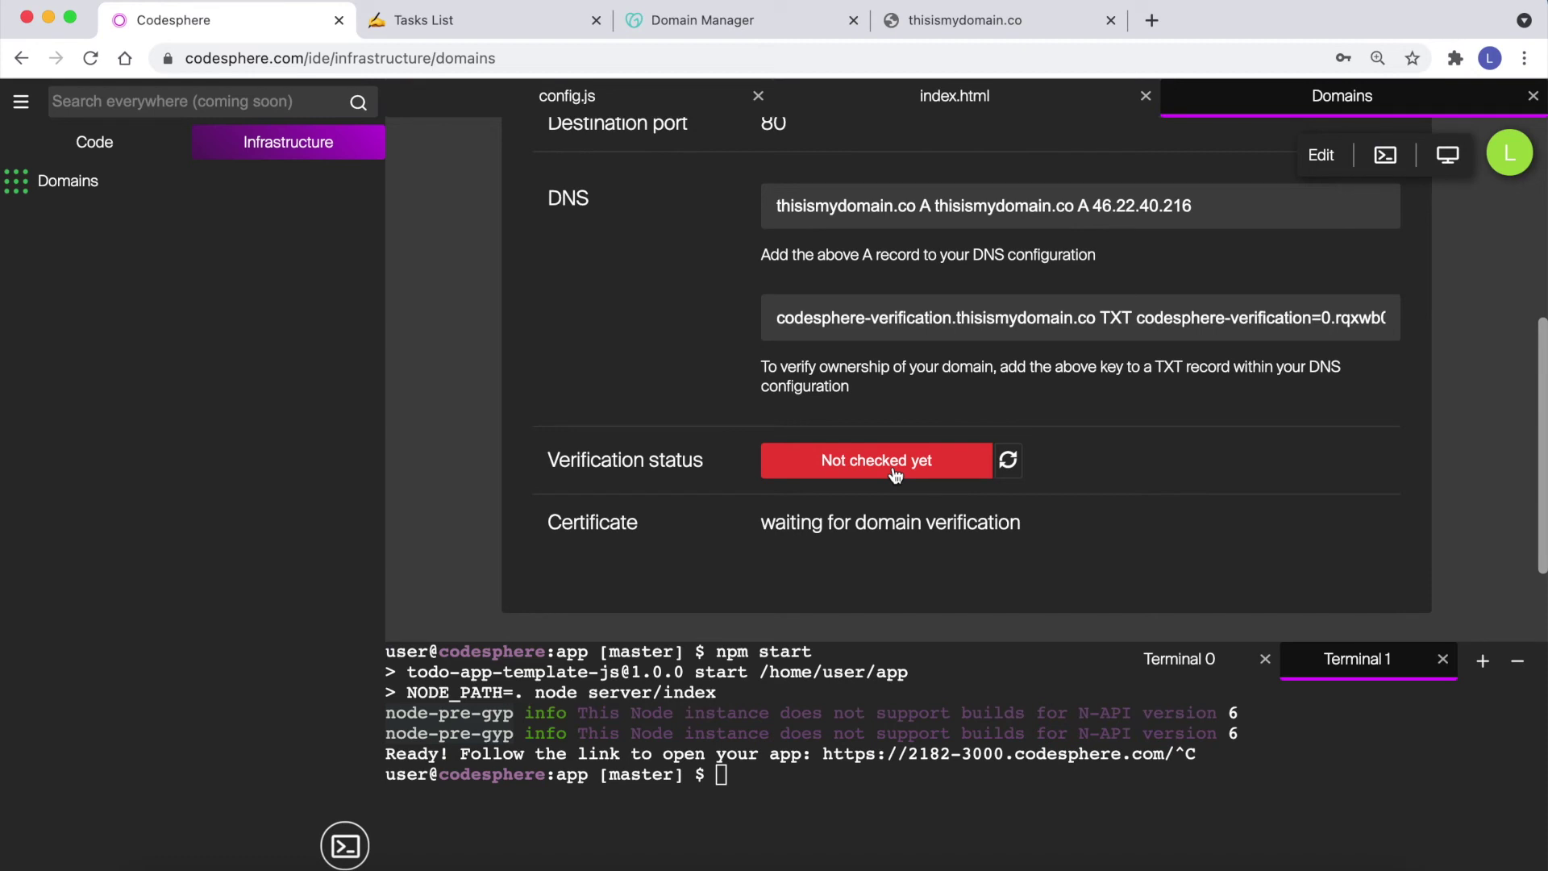
click(895, 474)
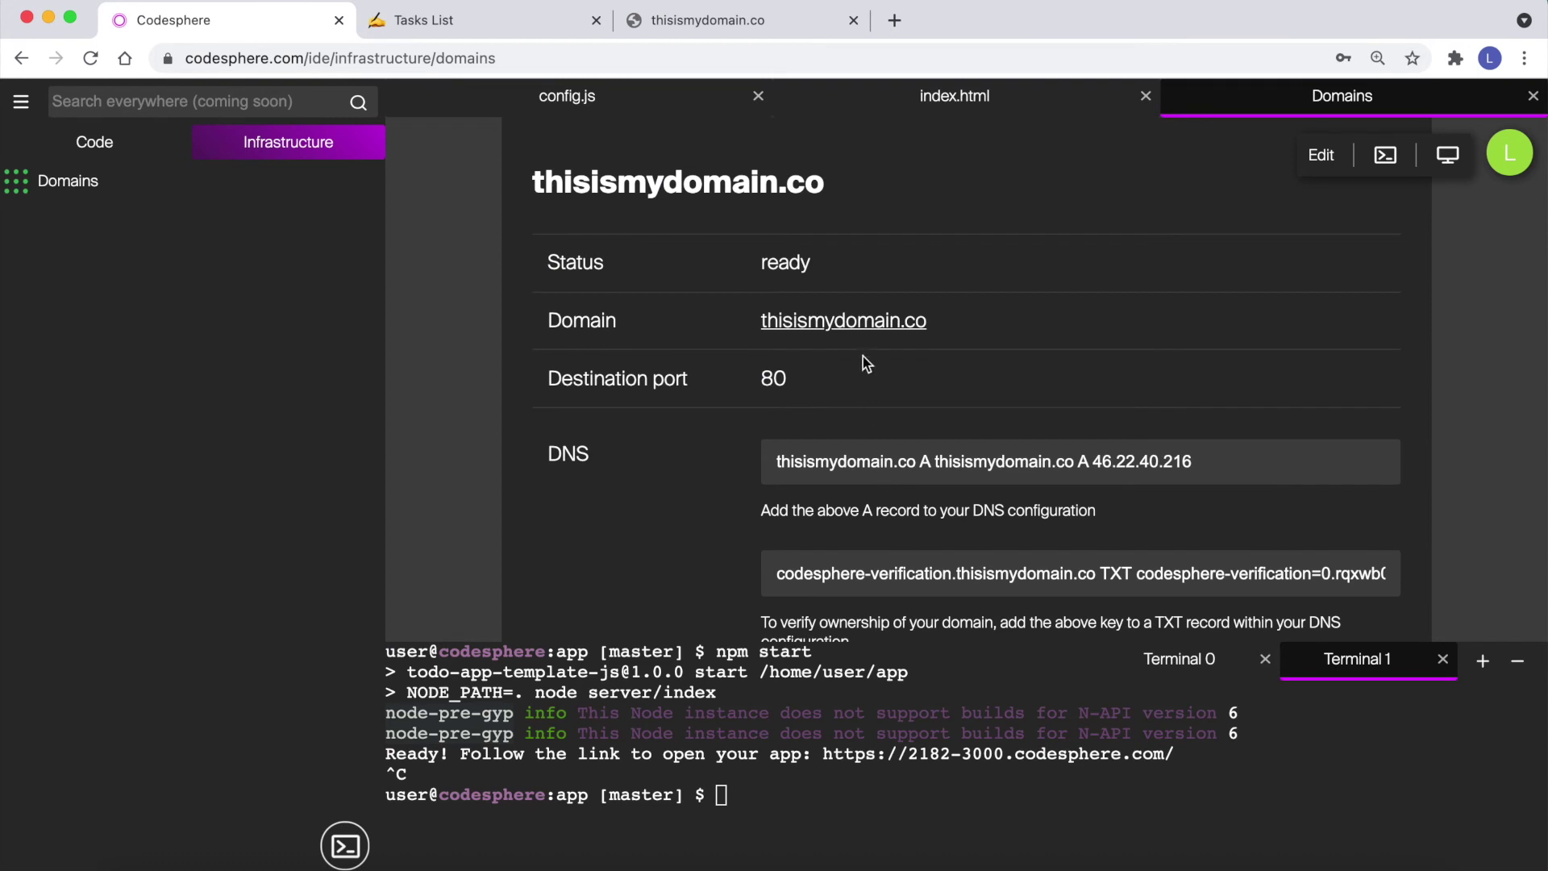
Check the domain's destination port, and examine how API_PORT is defined in config.js.
drag(794, 376, 743, 381)
click(738, 379)
click(646, 114)
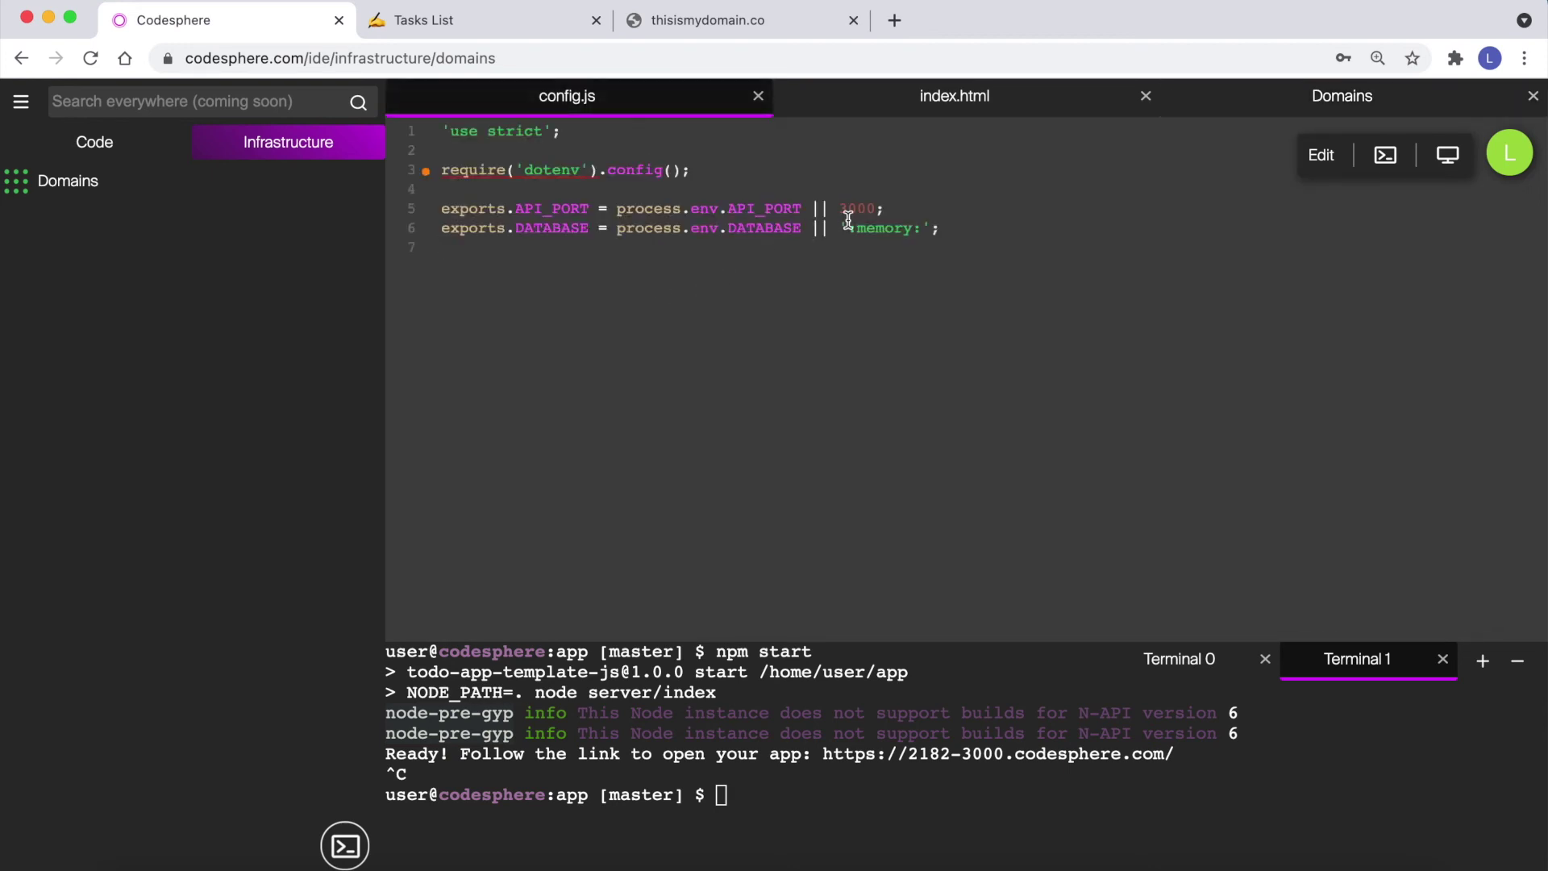
click(877, 209)
drag(878, 209, 610, 209)
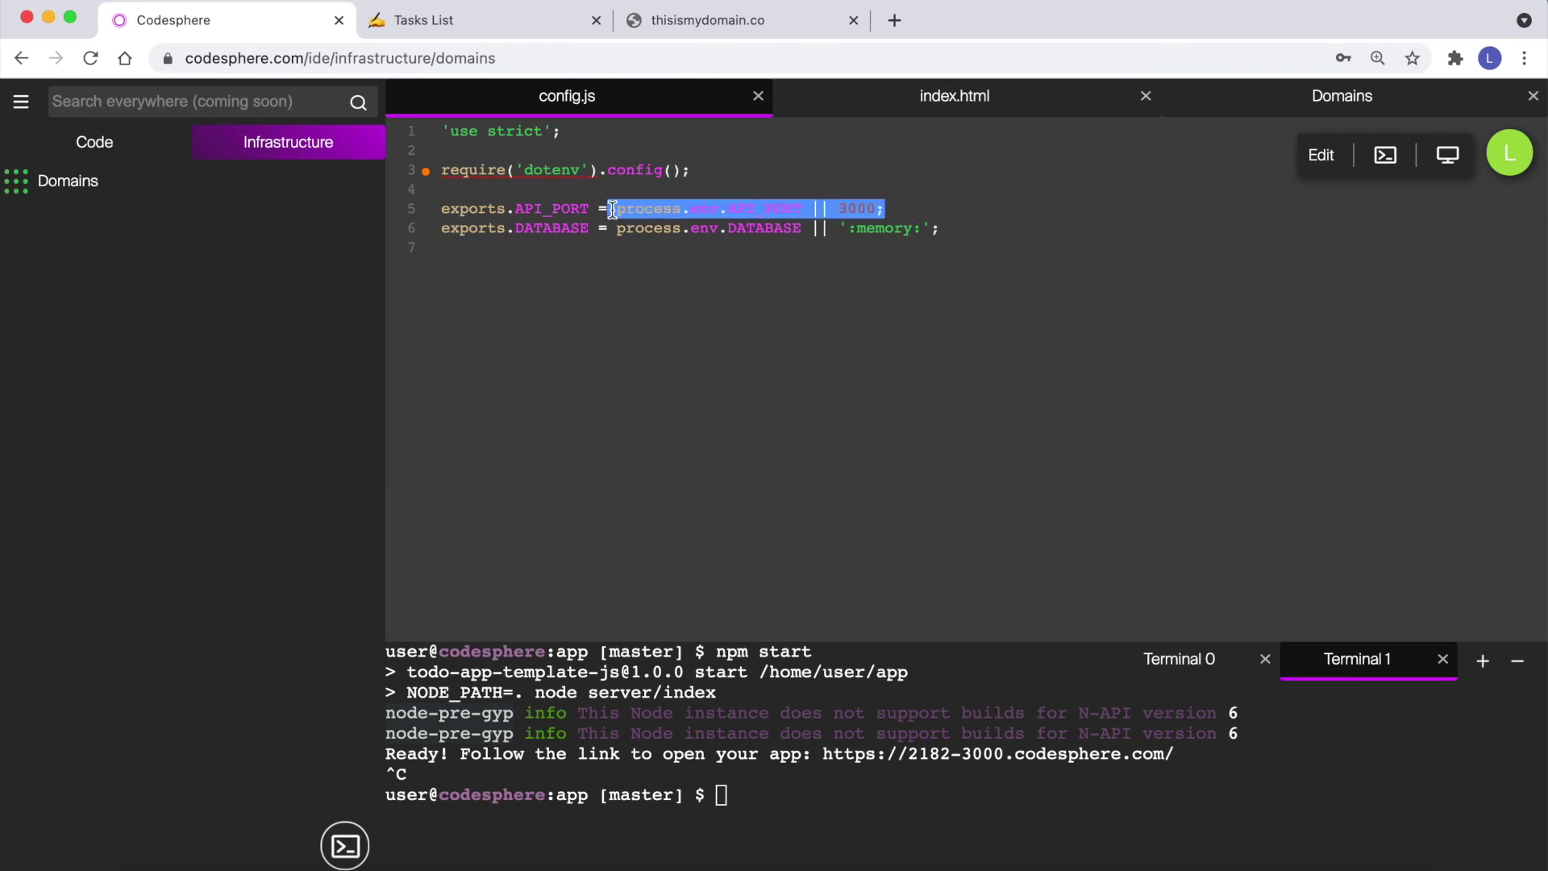
click(610, 209)
Start the app from the terminal with API_PORT=80 npm start, and reload the thisismydomain.co page.
click(763, 818)
text(API_PORT=80 npm start)
key(Return)
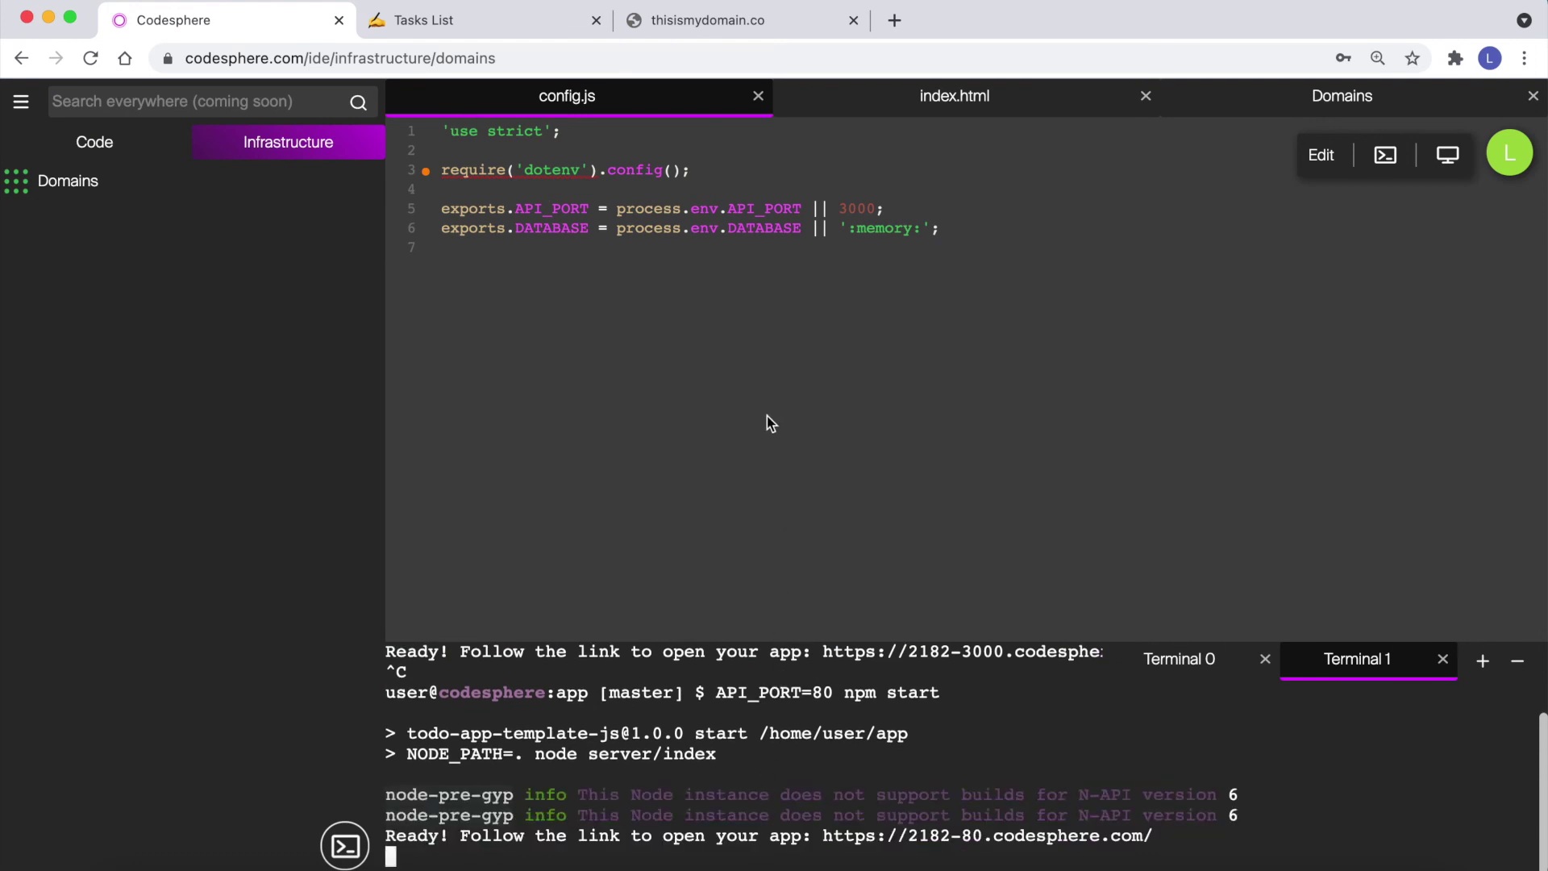
click(730, 20)
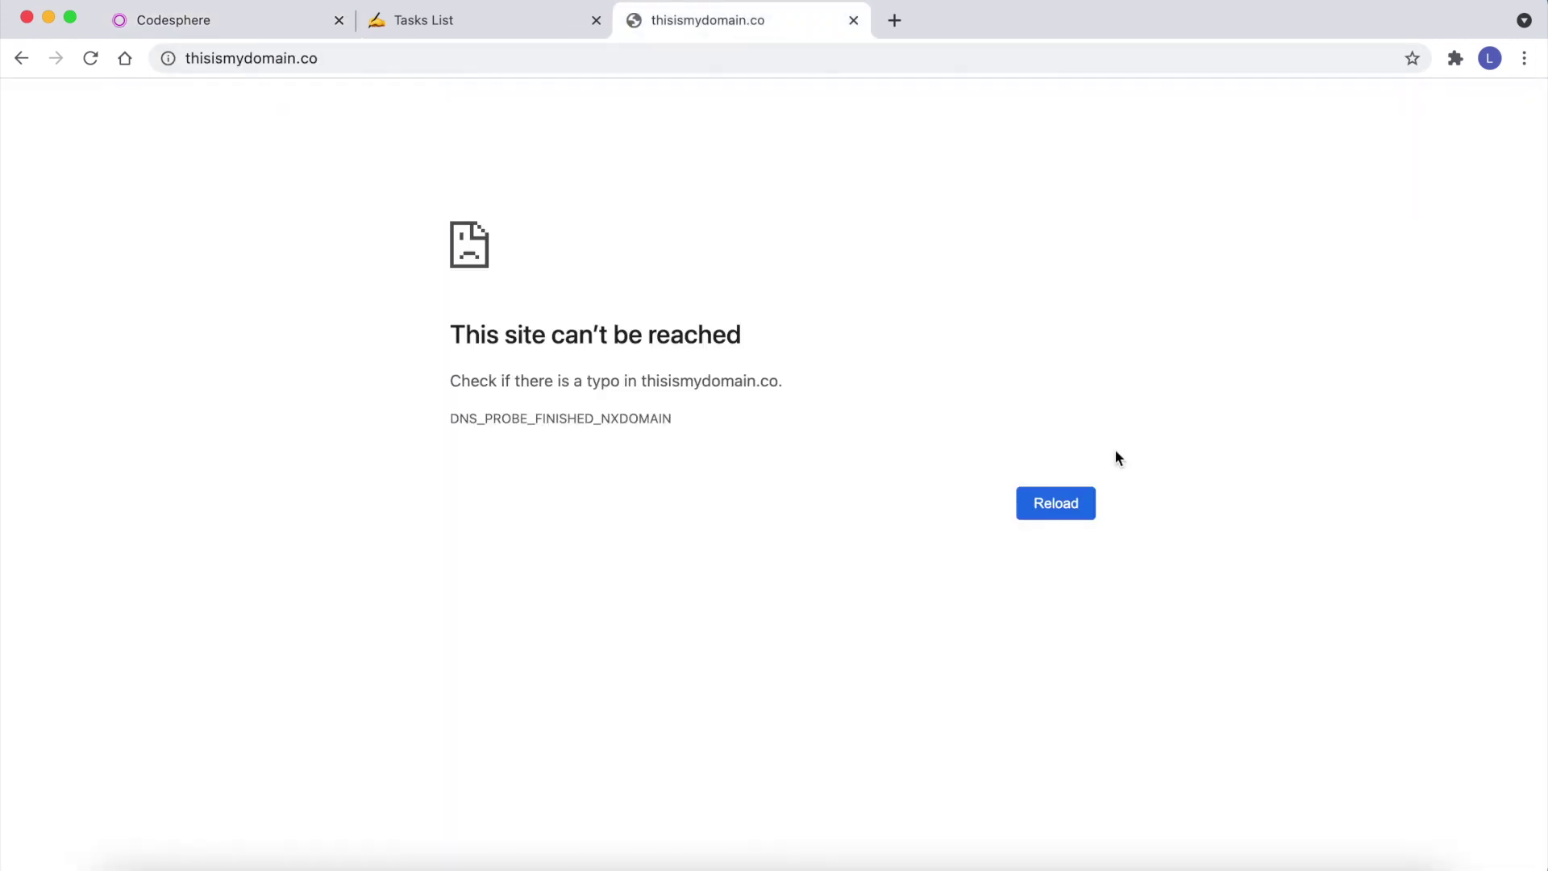
click(1072, 505)
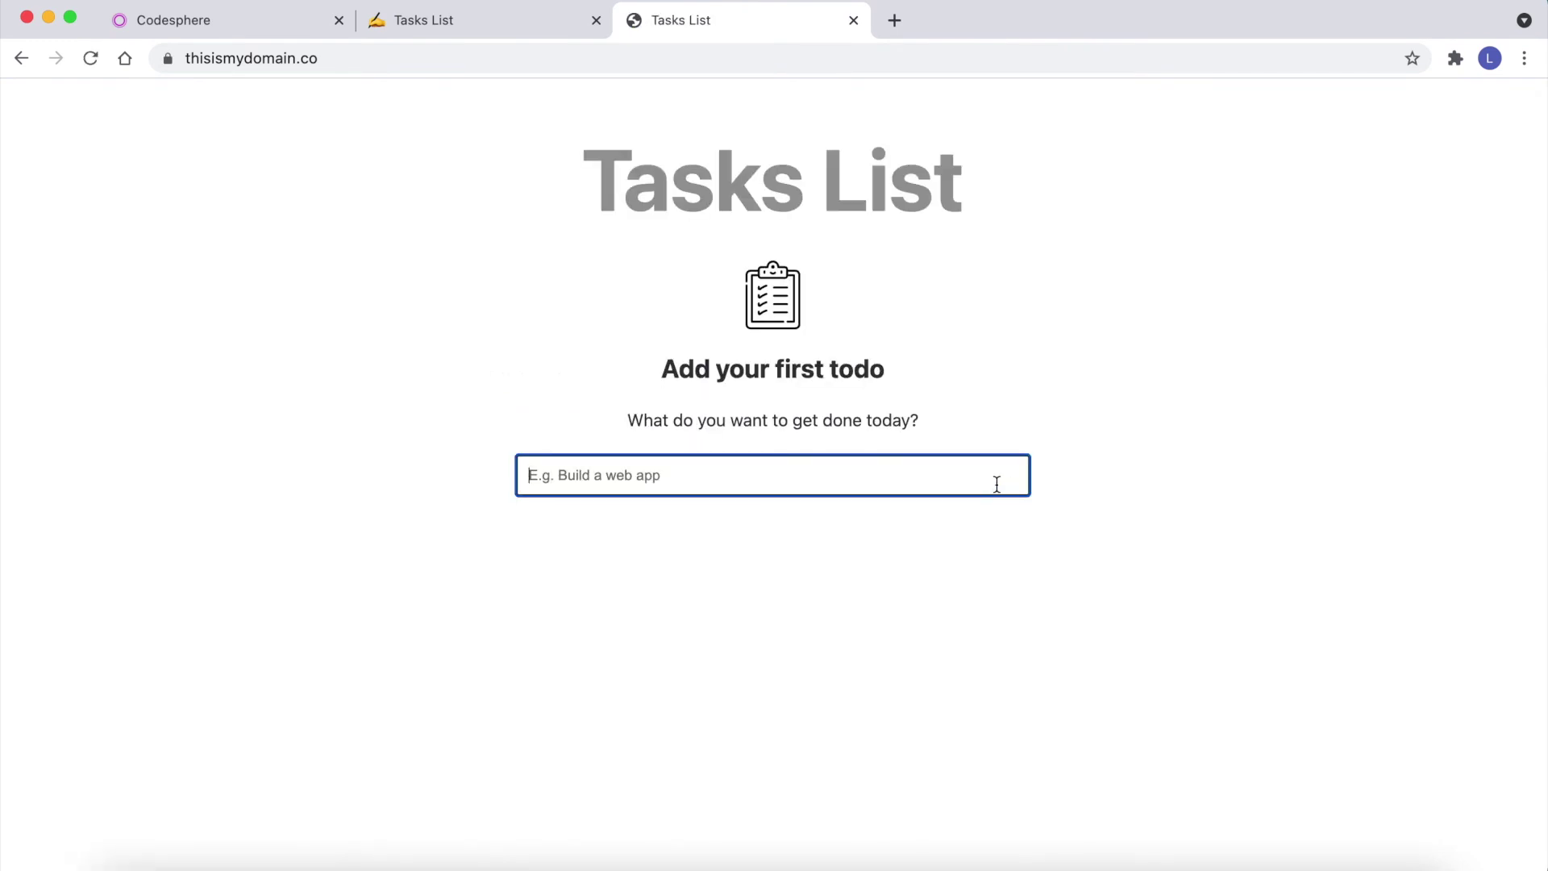
Add the to-do "Build a web app" to the tasks list and mark it as completed.
text(Build a web app)
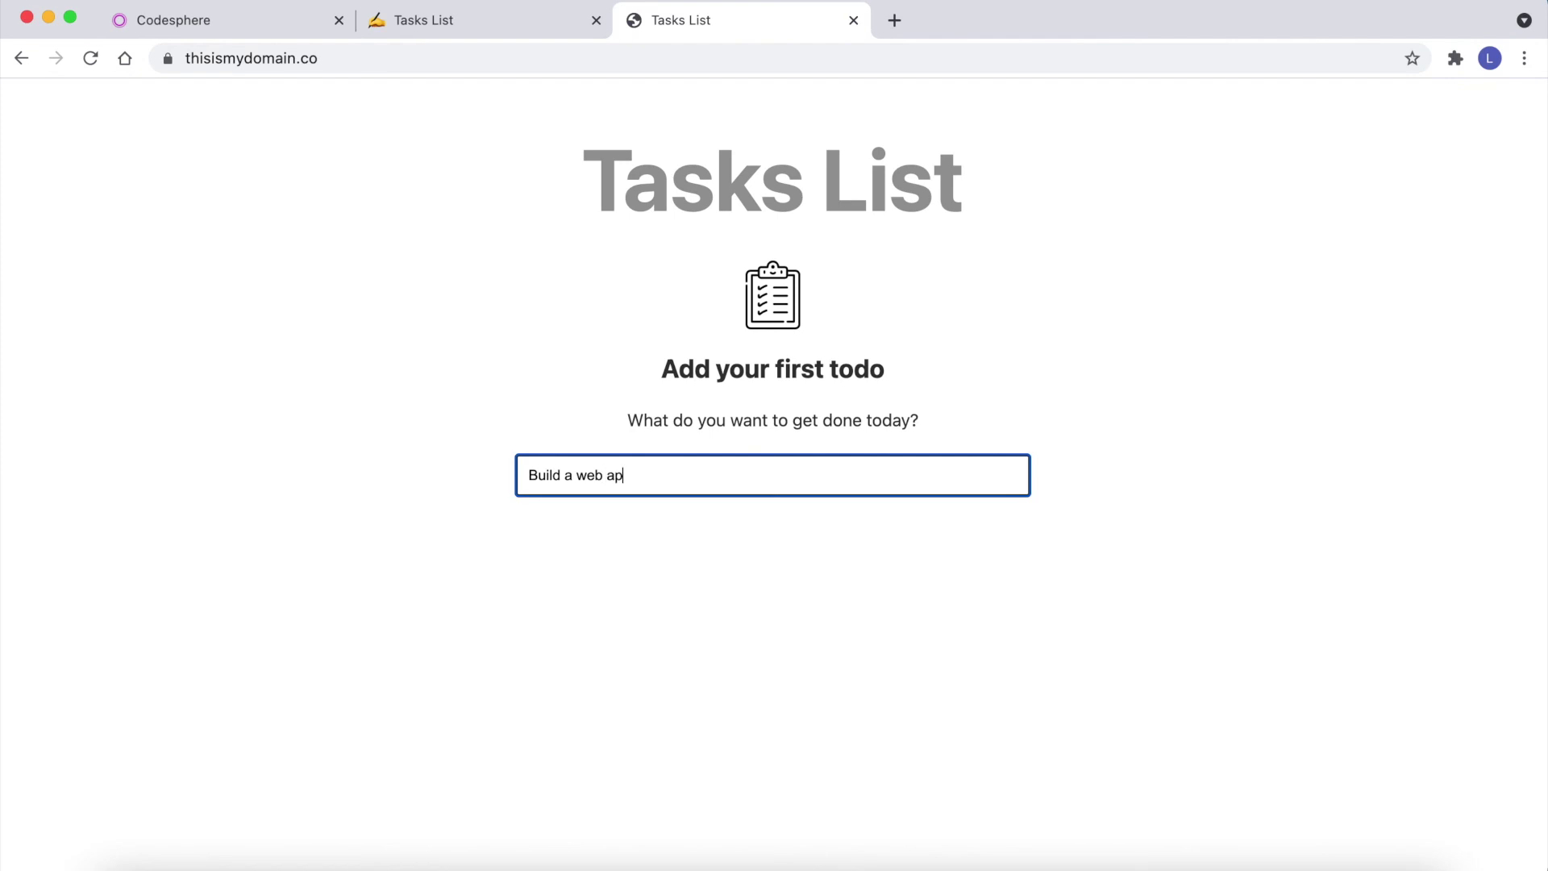
key(Return)
click(536, 281)
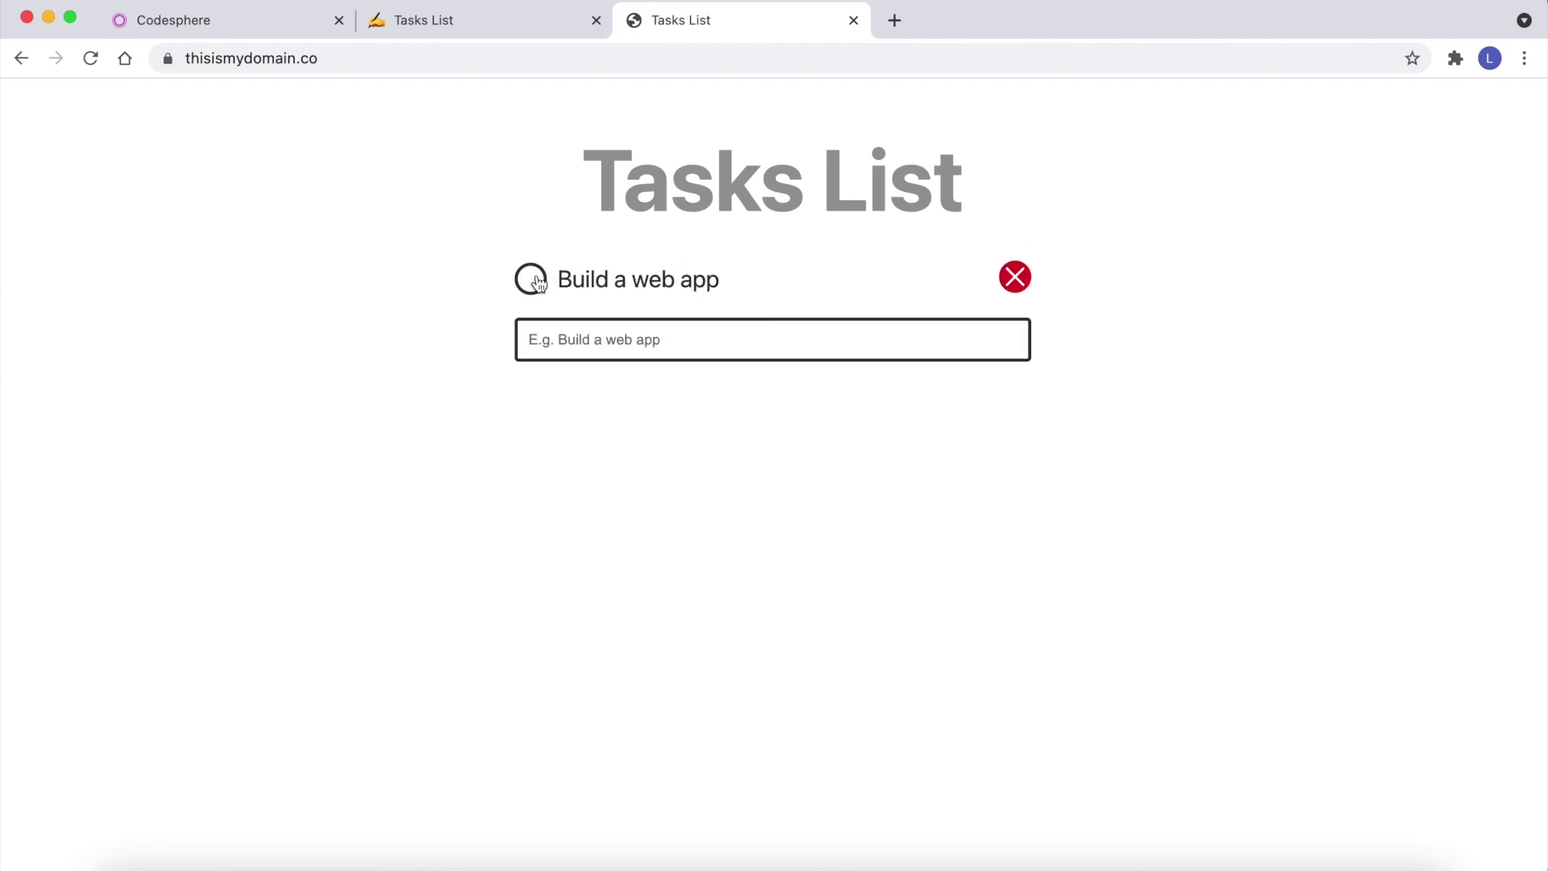